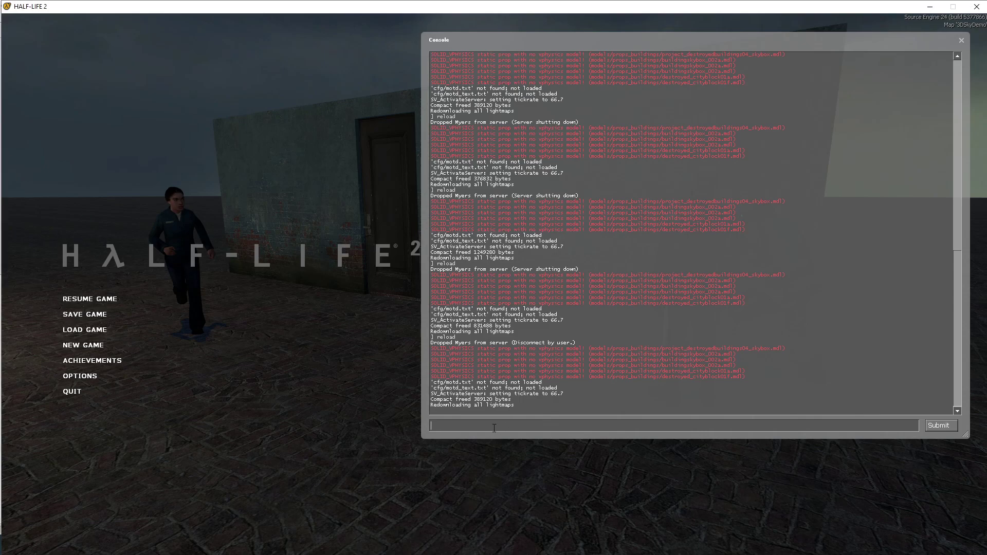
Reload the map through the console and move around the scene to watch how the Combine soldier and metrocop behave
{"action": "type", "text": "reload"}
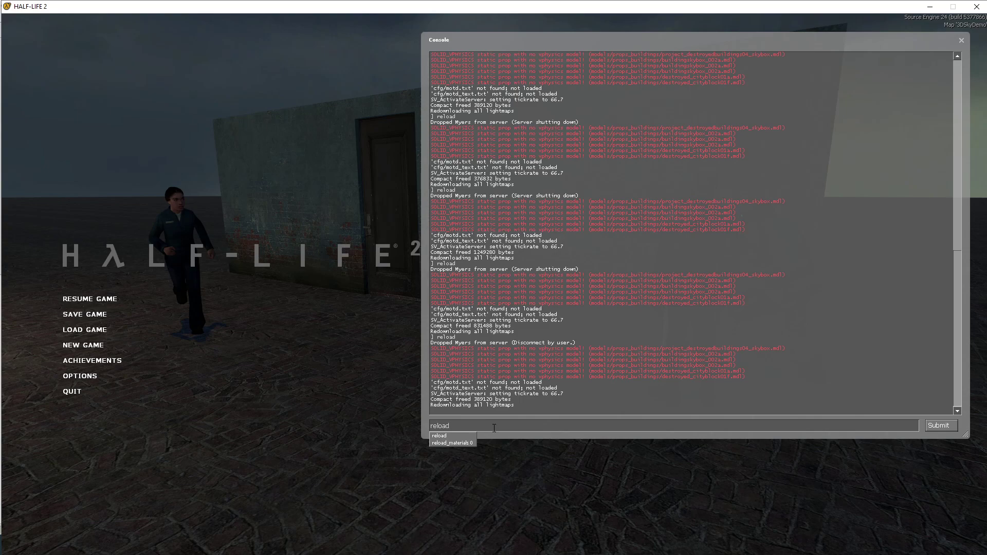
{"action": "key", "text": "Return"}
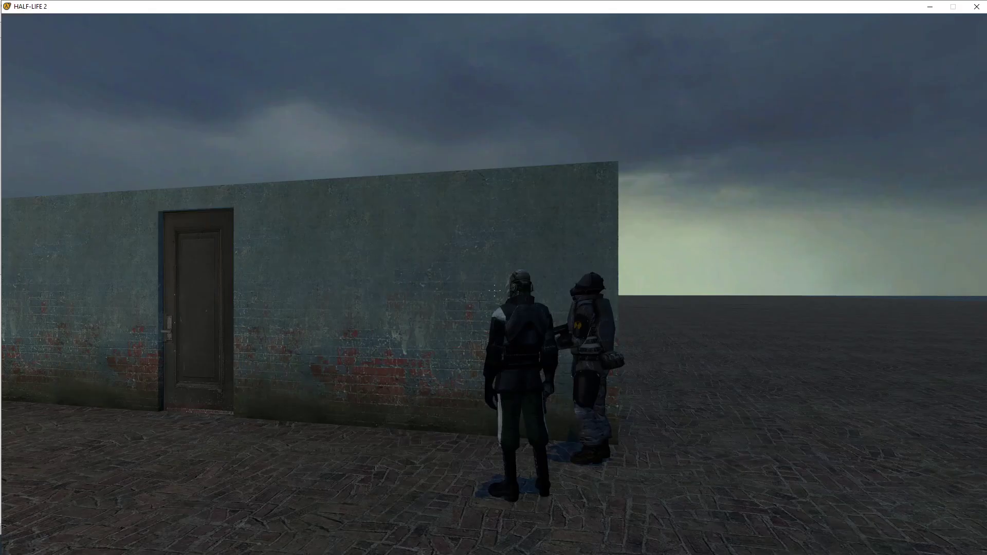
{"action": "key", "text": "s"}
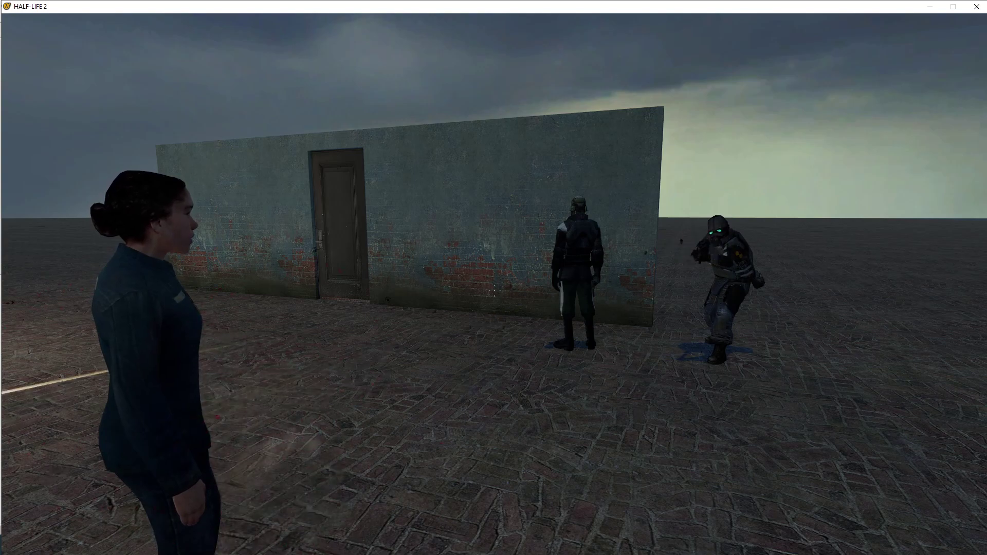
{"action": "key", "text": "d"}
Reload the map again with the previous console command to replay the NPC scene from the start
{"action": "key", "text": "grave"}
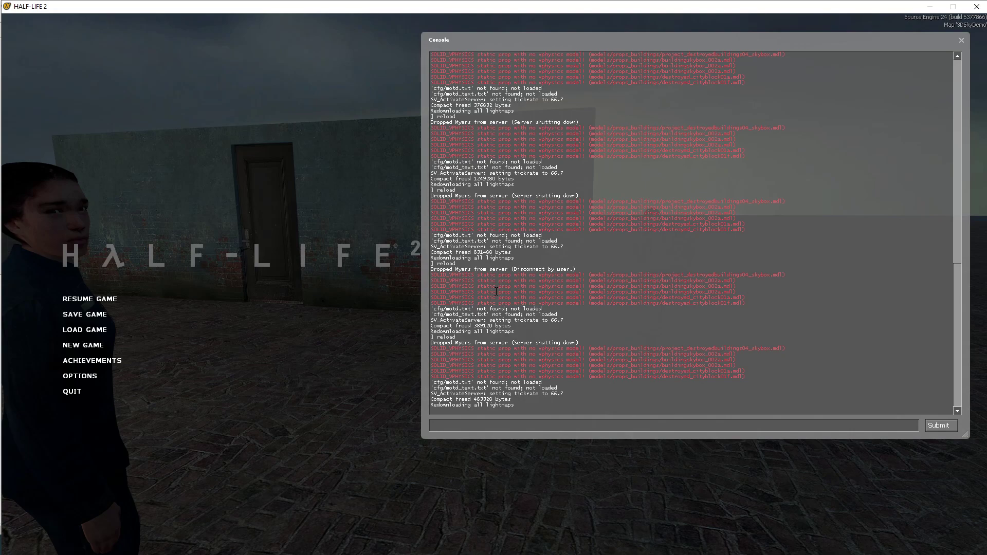
{"action": "key", "text": "Up"}
{"action": "key", "text": "Return"}
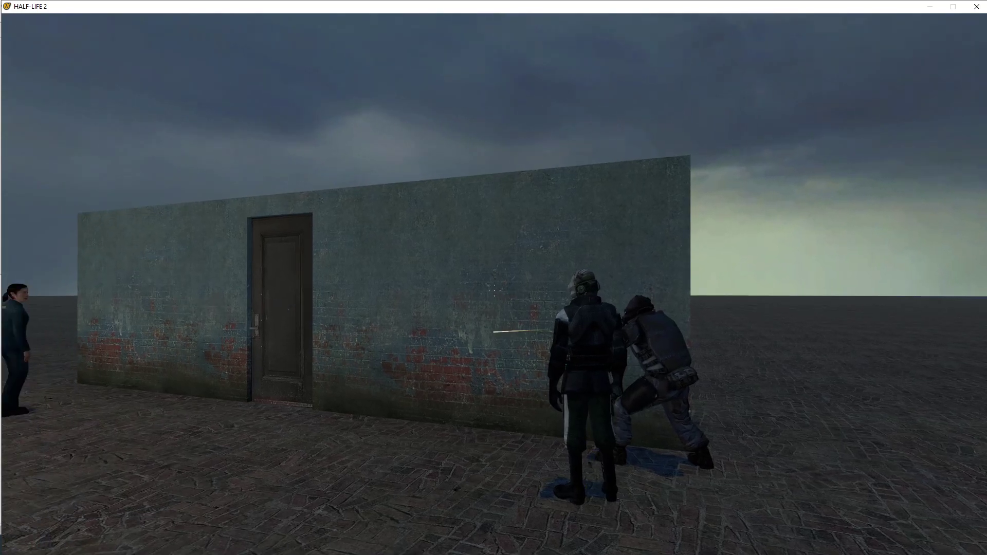
Leave the running game for the Hammer editor and close the compile log
{"action": "key", "text": "grave"}
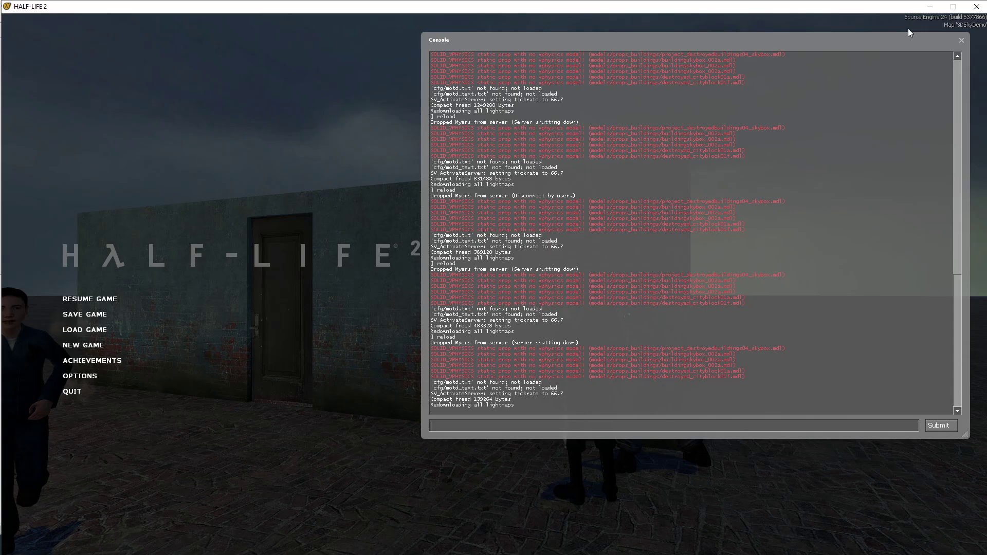
{"action": "left_click", "coordinate": [932, 7]}
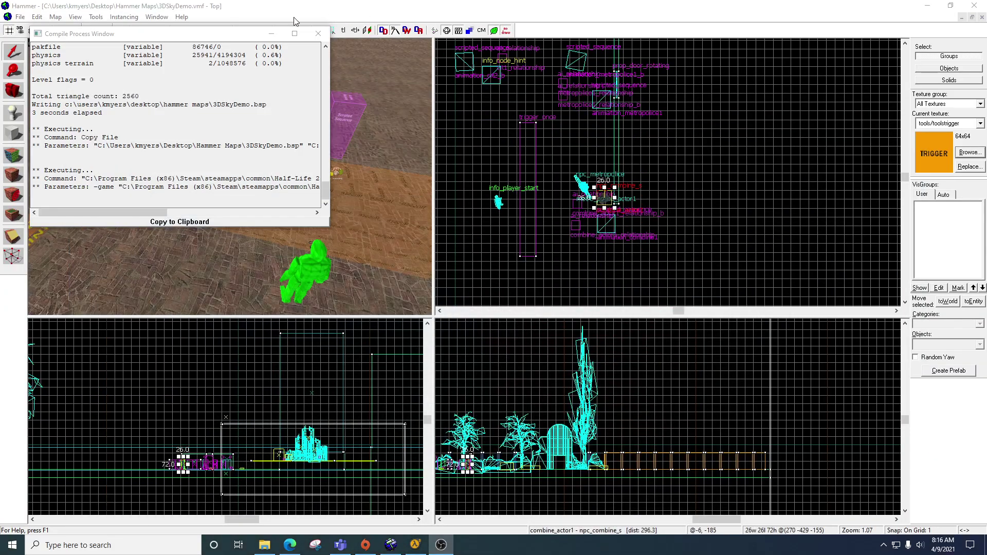
{"action": "left_click", "coordinate": [320, 32]}
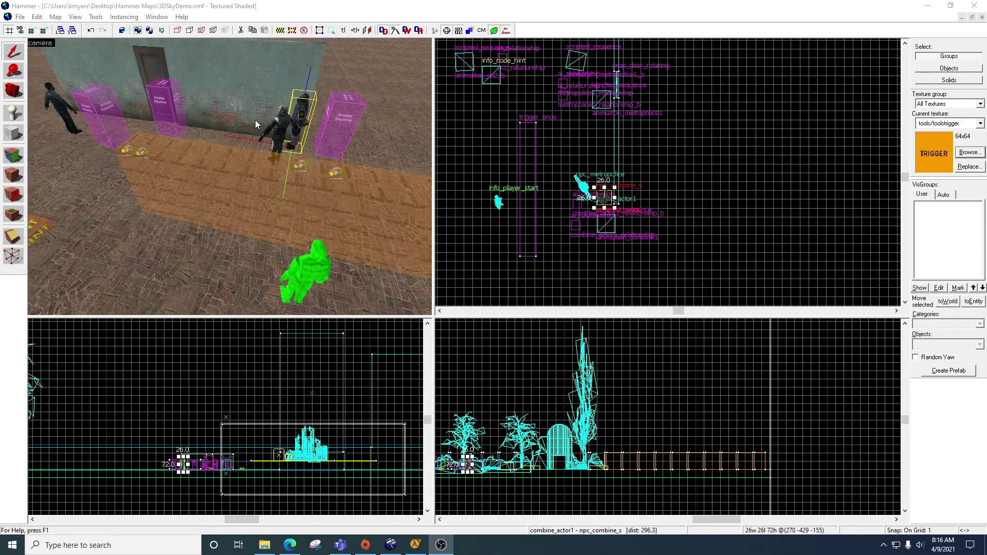
{"action": "left_click", "coordinate": [292, 8]}
Examine the Combine soldier, metrocop, scripted sequences and trigger brush by the wall in the 3D view
{"action": "key", "text": "z"}
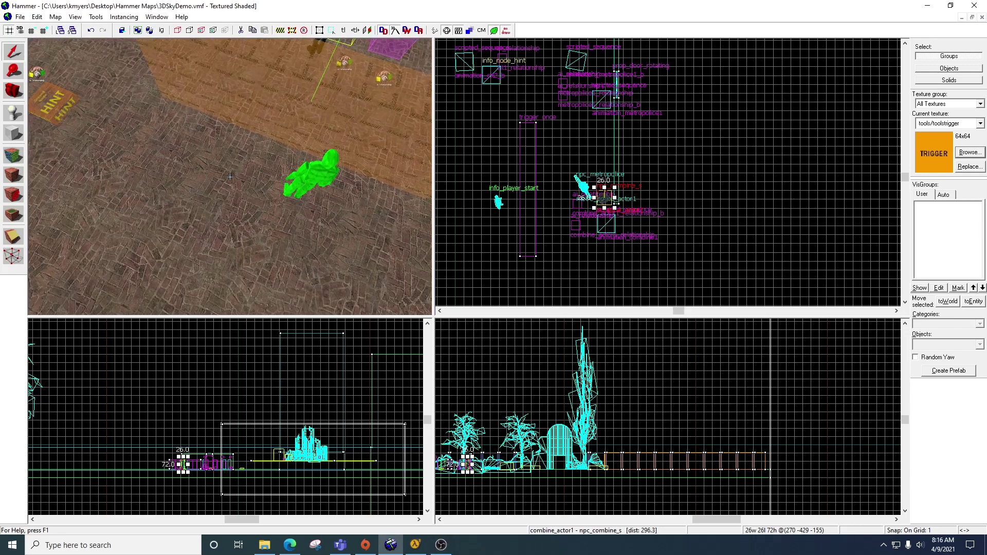
{"action": "key", "text": "a"}
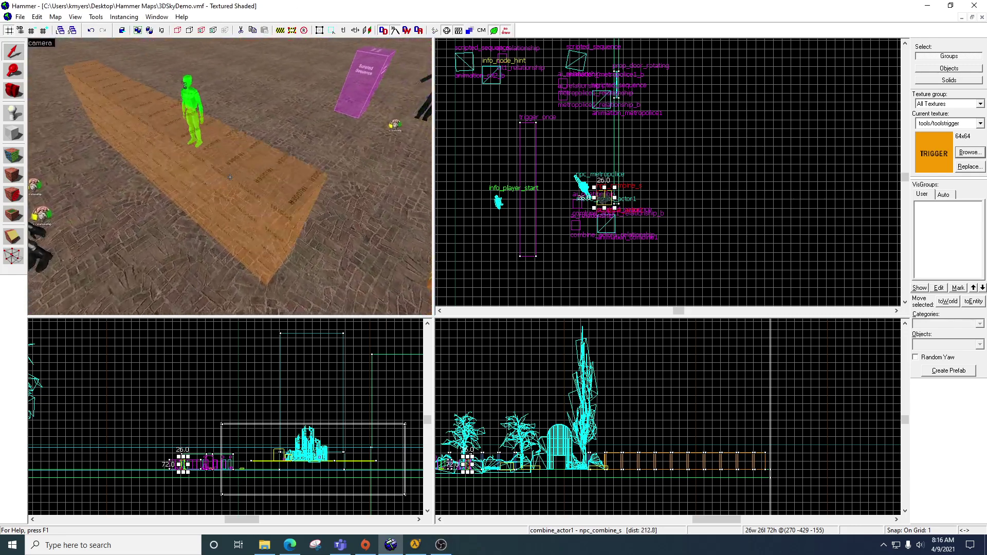
{"action": "key", "text": "d"}
{"action": "key", "text": "w"}
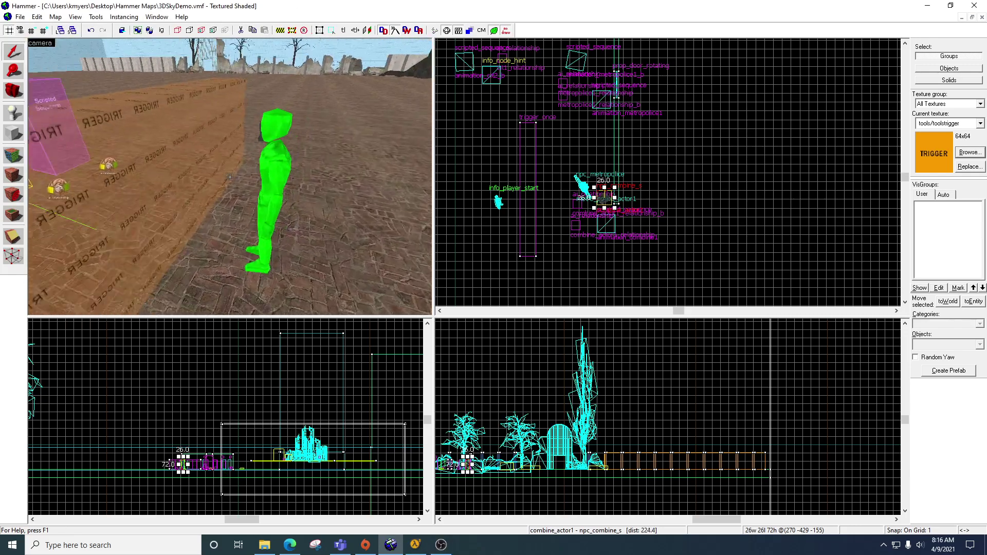
{"action": "key", "text": "d"}
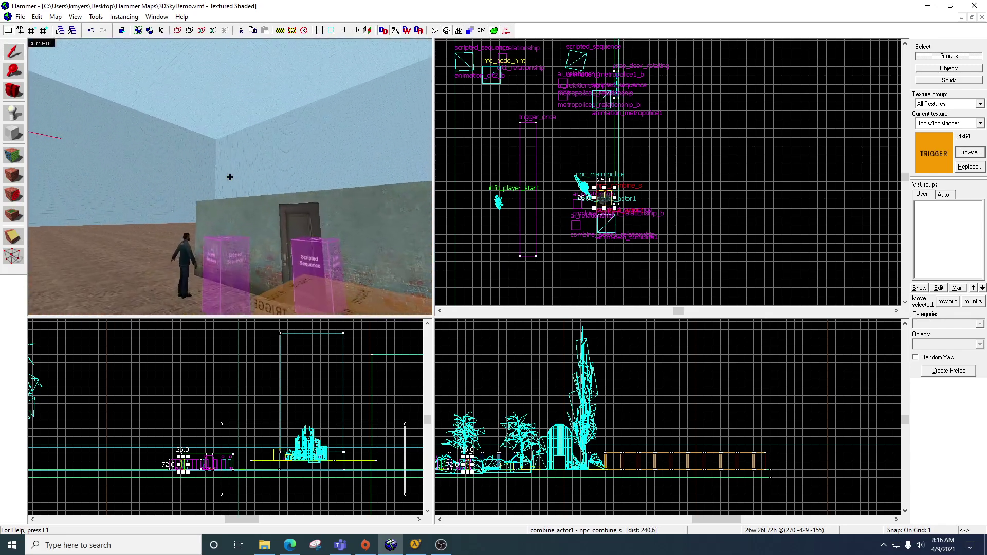
{"action": "key", "text": "w"}
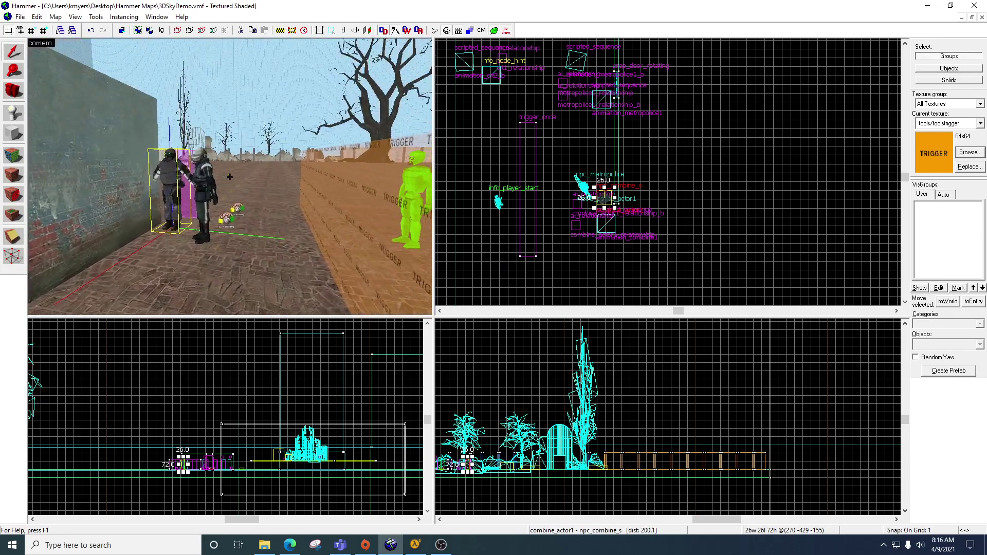
{"action": "key", "text": "w"}
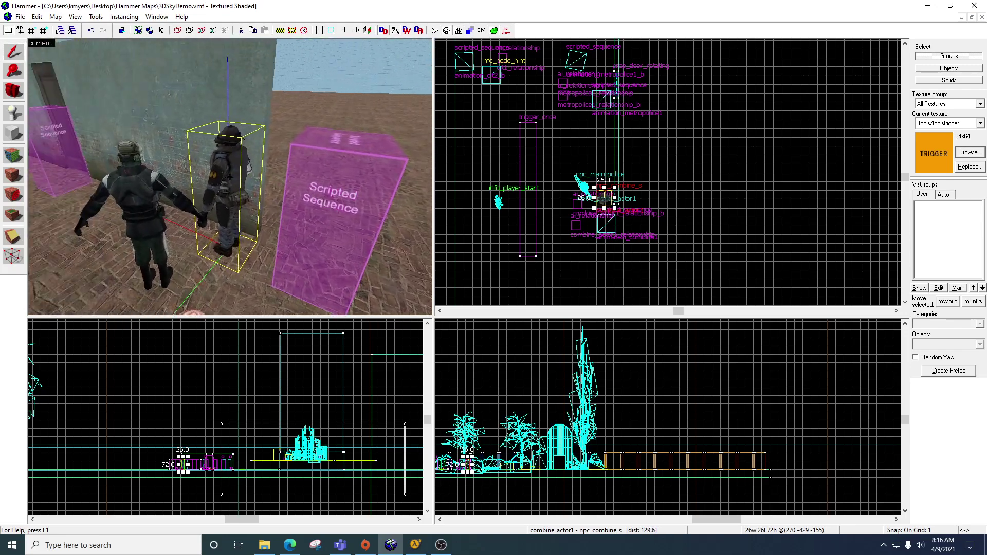
{"action": "key", "text": "w"}
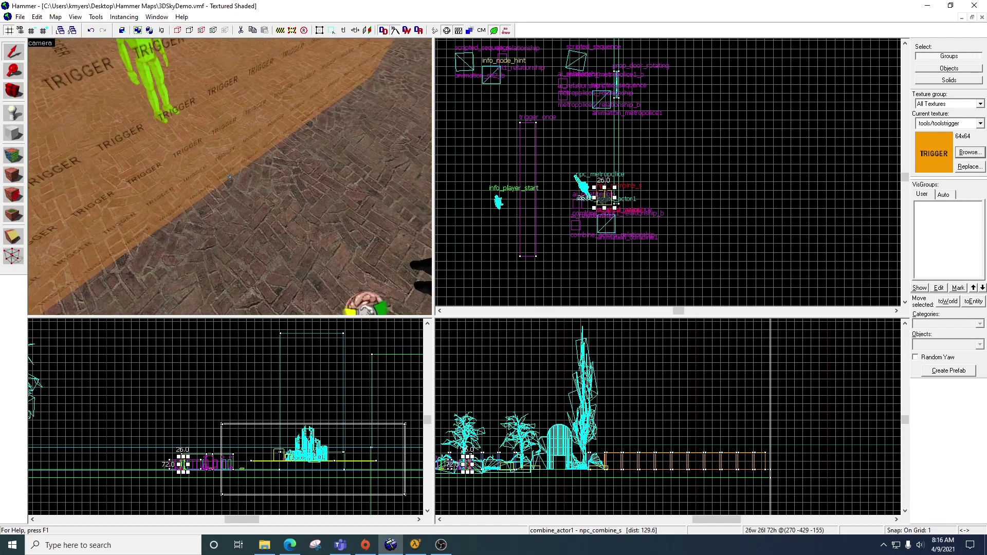
{"action": "key", "text": "s"}
{"action": "key", "text": "a"}
{"action": "key", "text": "w"}
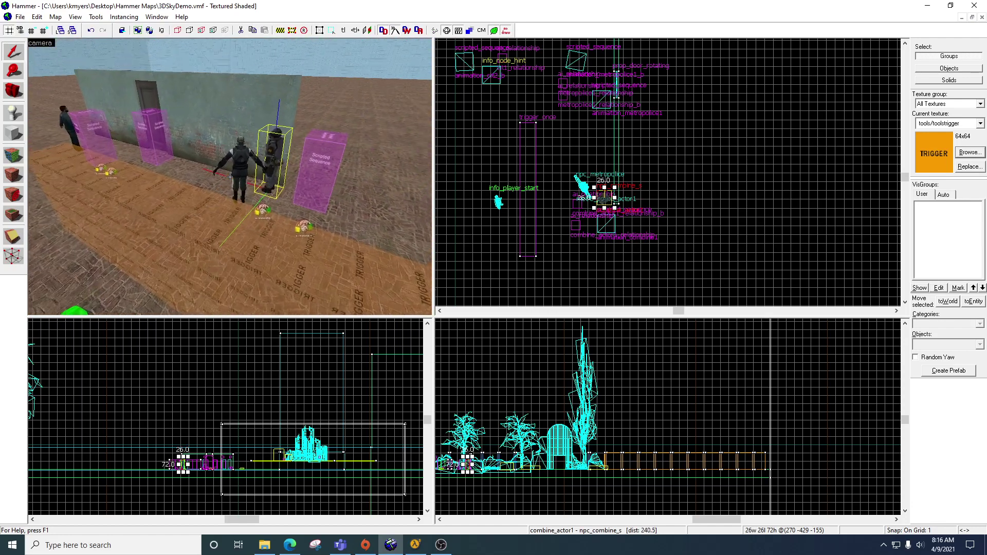
{"action": "key", "text": "a"}
{"action": "key", "text": "w"}
{"action": "key", "text": "a"}
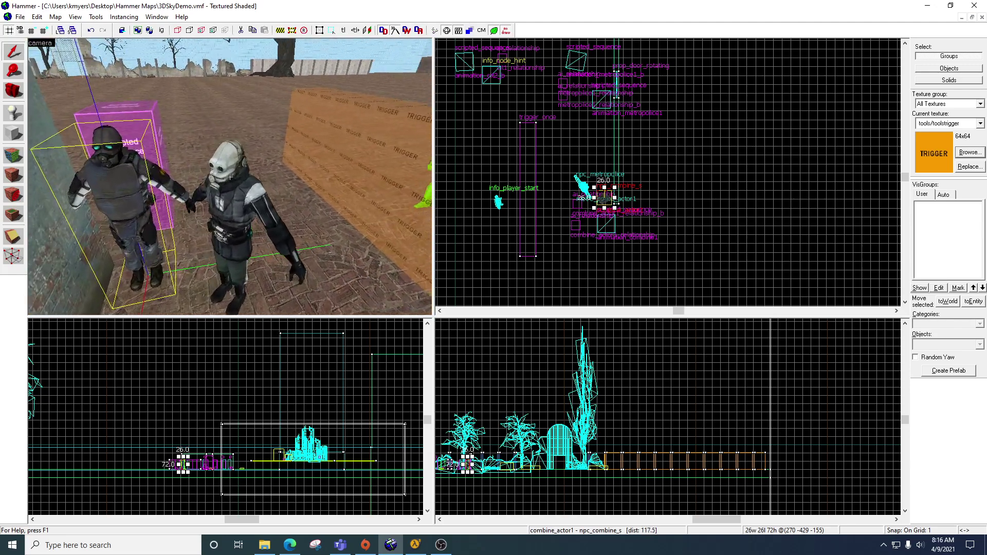
{"action": "key", "text": "d"}
{"action": "key", "text": "a"}
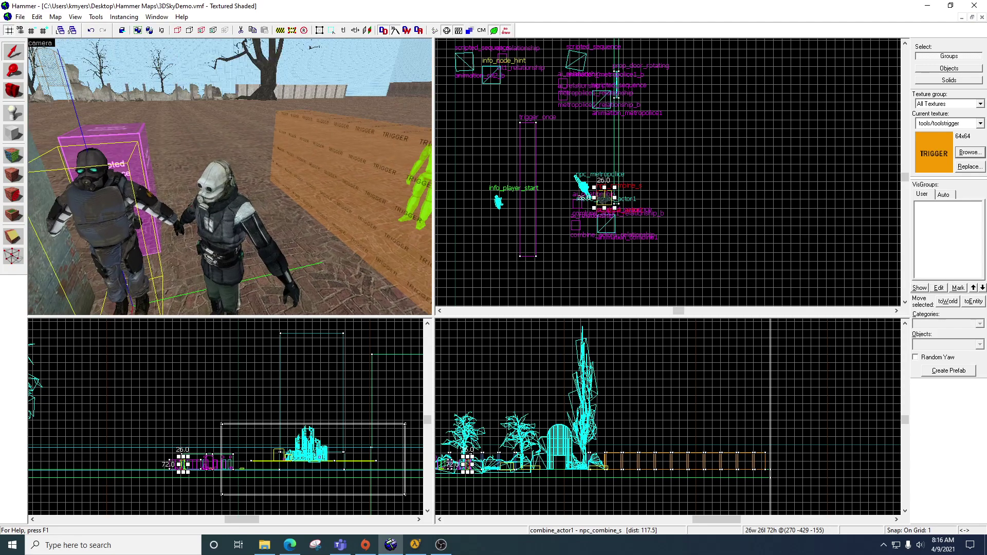
{"action": "key", "text": "w"}
{"action": "key", "text": "w"}
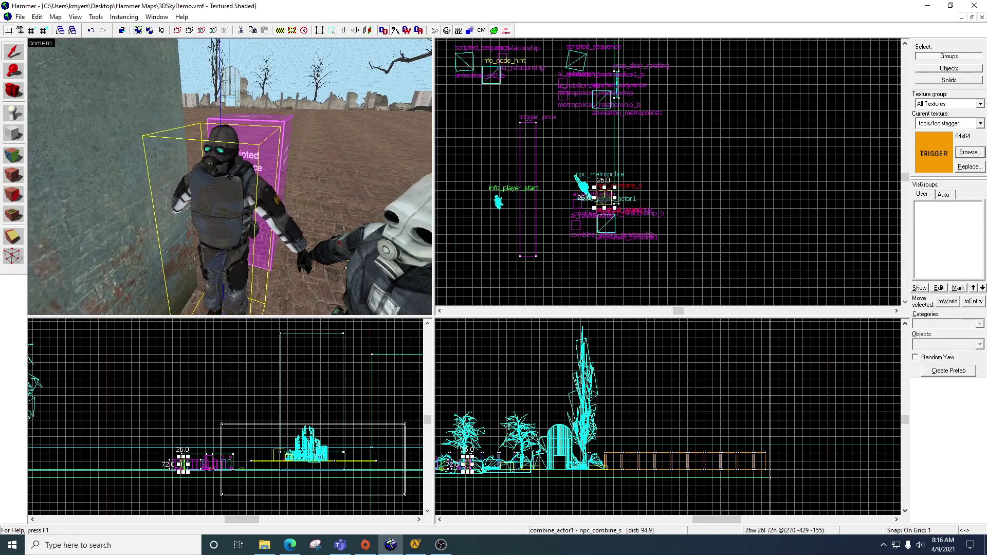
Enable the Wait For Script flag on the combine_actor1 soldier and apply the change
{"action": "key", "text": "alt+Return"}
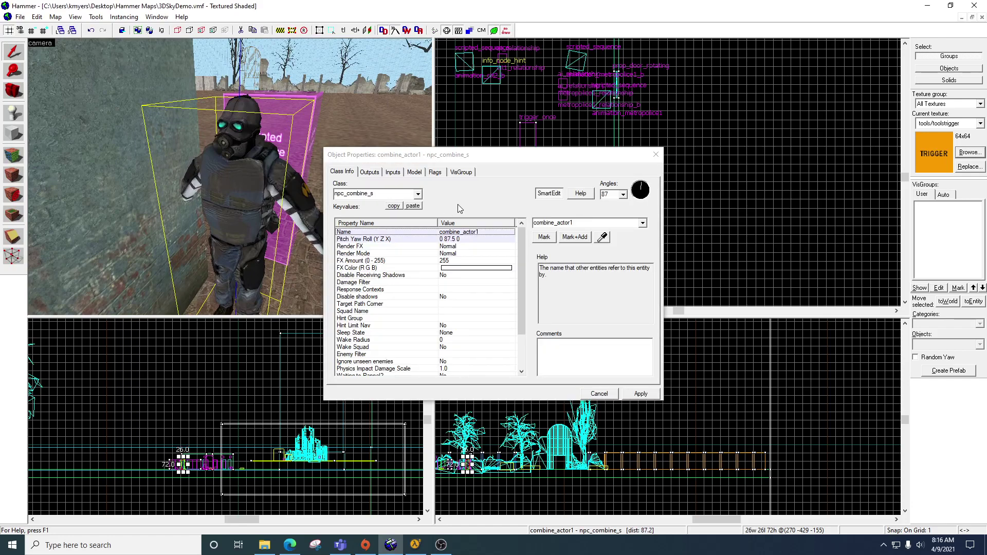
{"action": "left_click", "coordinate": [436, 173]}
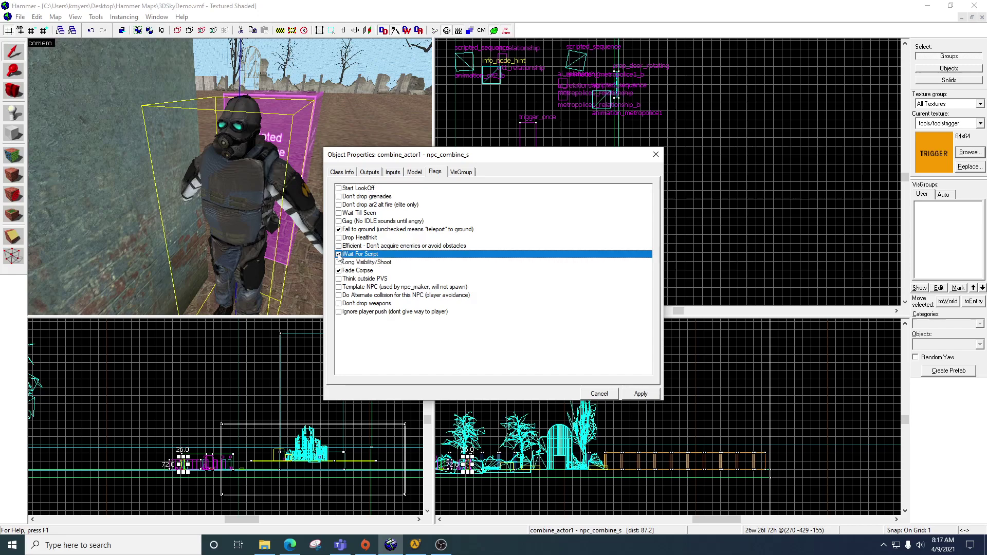
{"action": "left_click", "coordinate": [641, 394]}
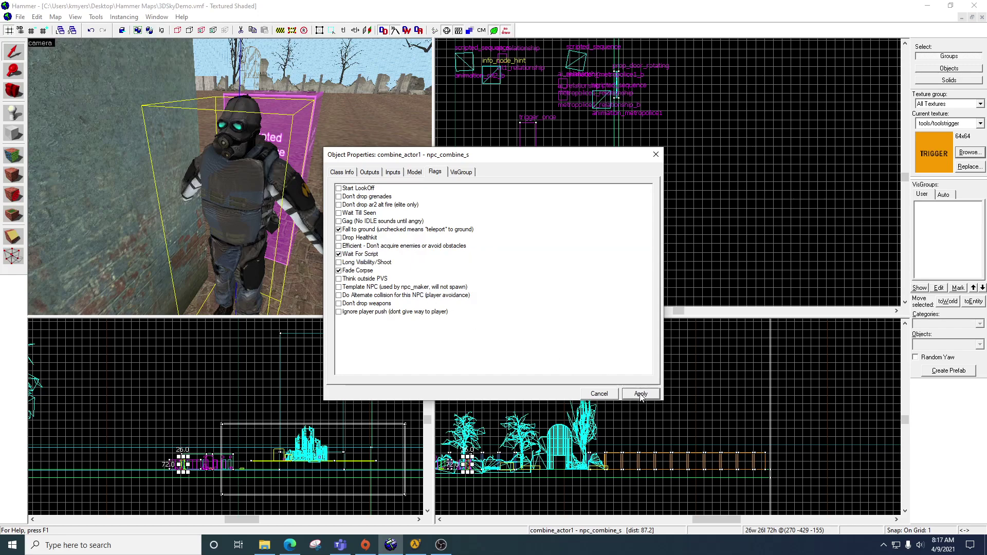
{"action": "left_click", "coordinate": [652, 158]}
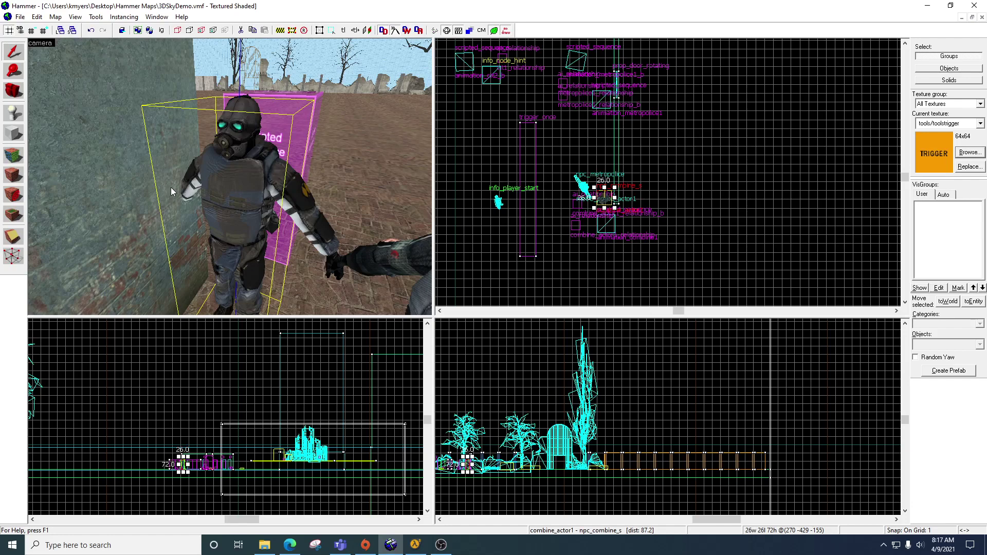
Recompile the 3DSkyDemo map and switch back to the running Half-Life 2 game
{"action": "key", "text": "z"}
{"action": "key", "text": "s"}
{"action": "key", "text": "d"}
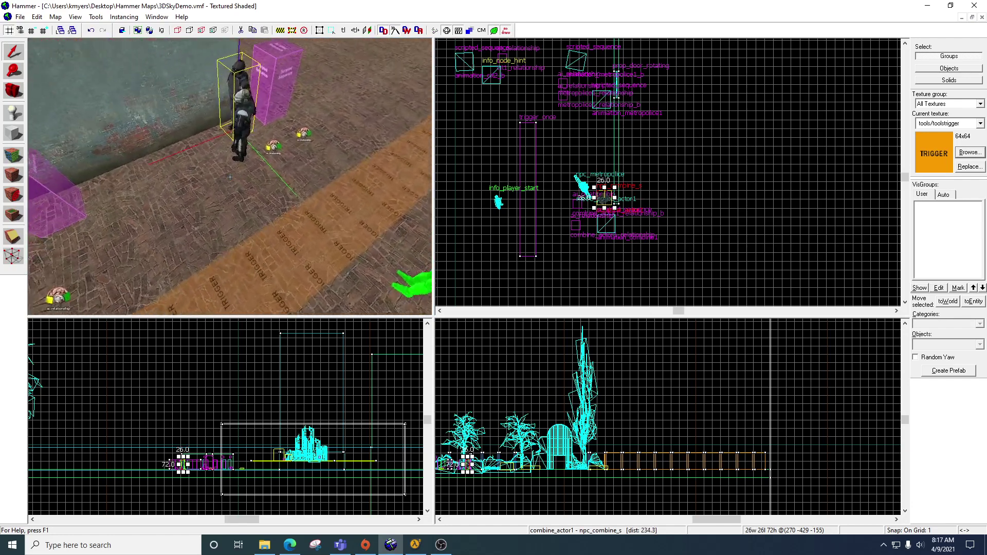
{"action": "key", "text": "w"}
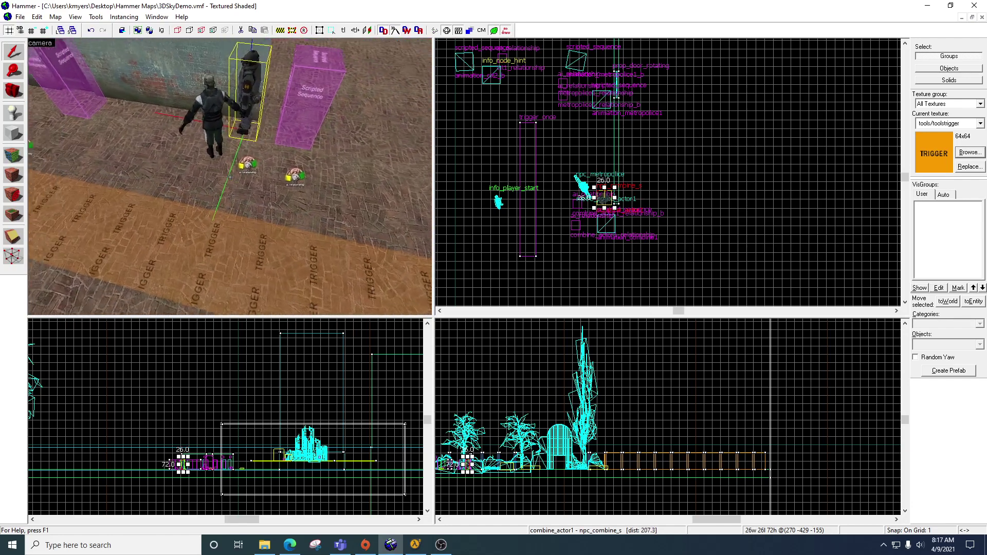
{"action": "key", "text": "s"}
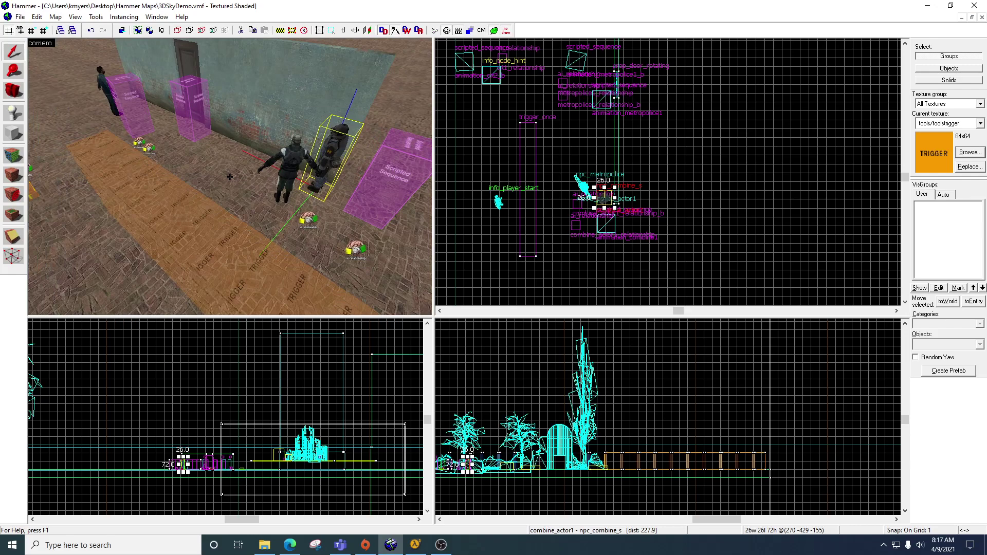
{"action": "key", "text": "F9"}
{"action": "left_click", "coordinate": [500, 360]}
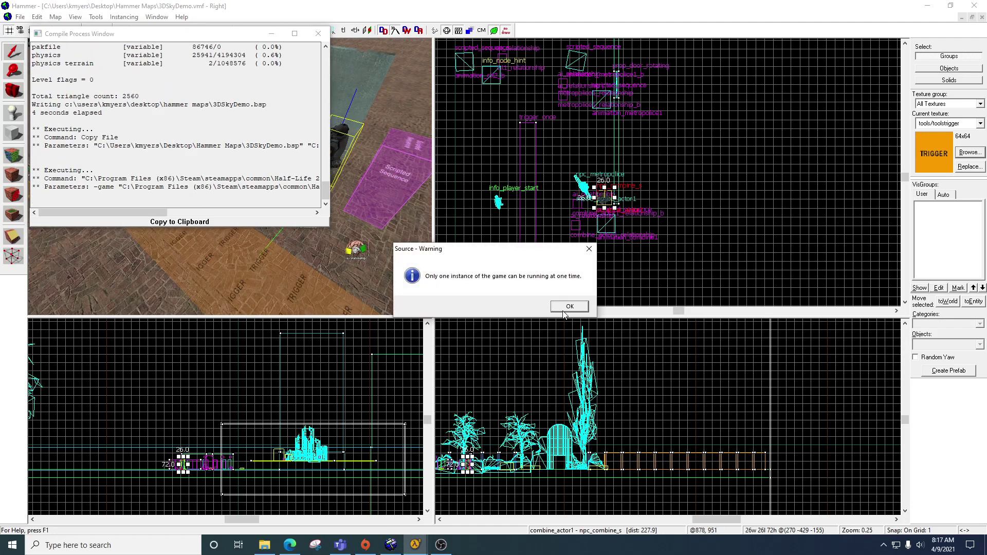
{"action": "left_click", "coordinate": [563, 310]}
{"action": "left_click", "coordinate": [416, 545]}
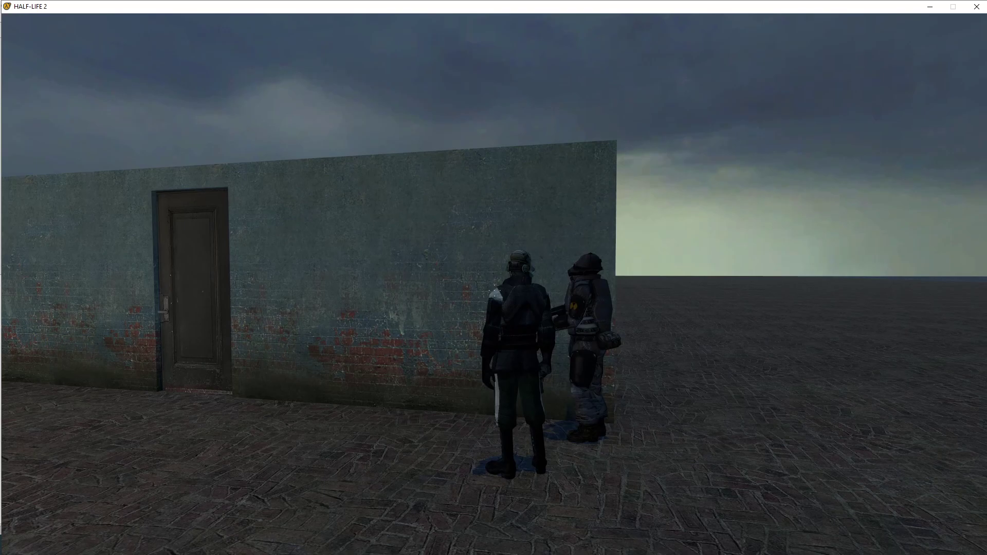
Walk around the citizens and up to the soldier and metrocop to check their behaviour before the trigger is crossed
{"action": "key", "text": "s"}
{"action": "key", "text": "w"}
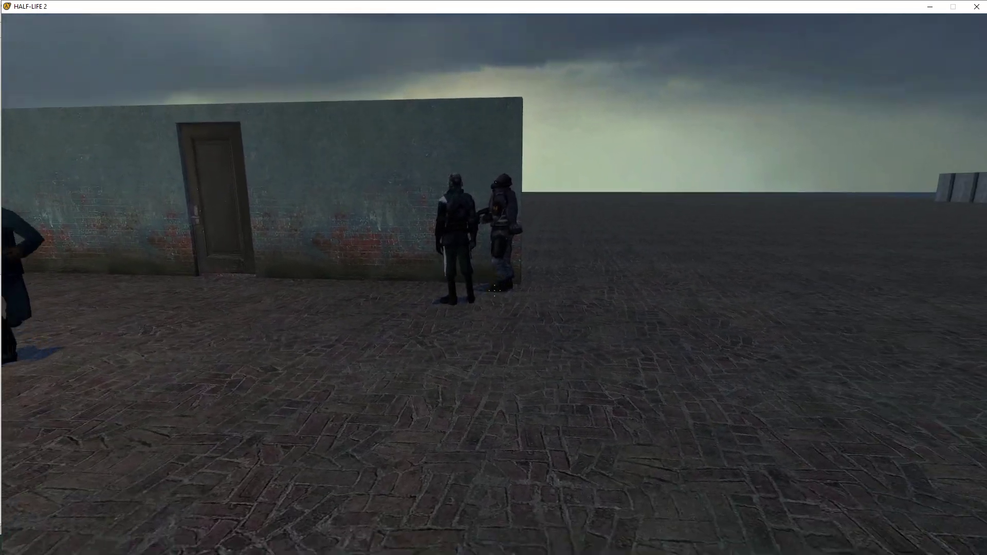
{"action": "key", "text": "w"}
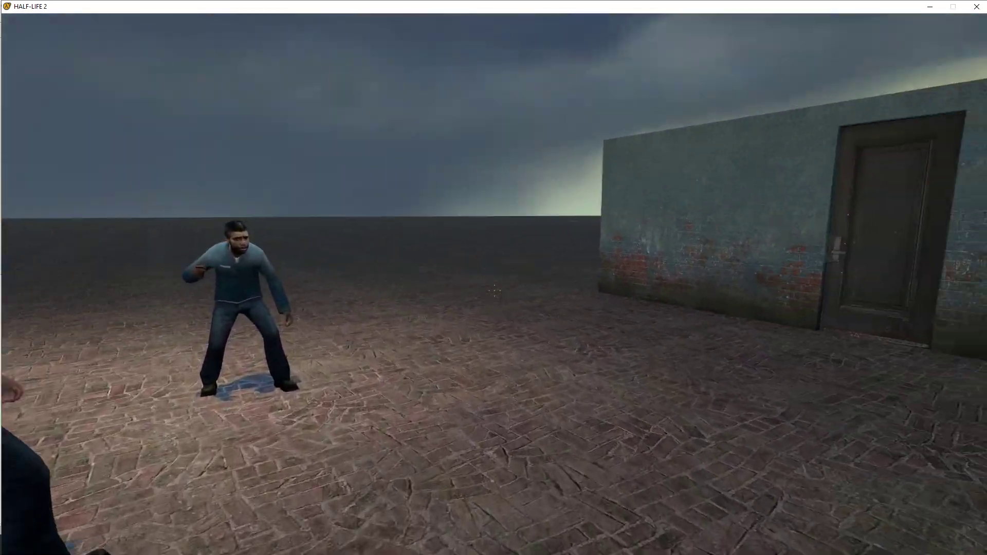
{"action": "key", "text": "w"}
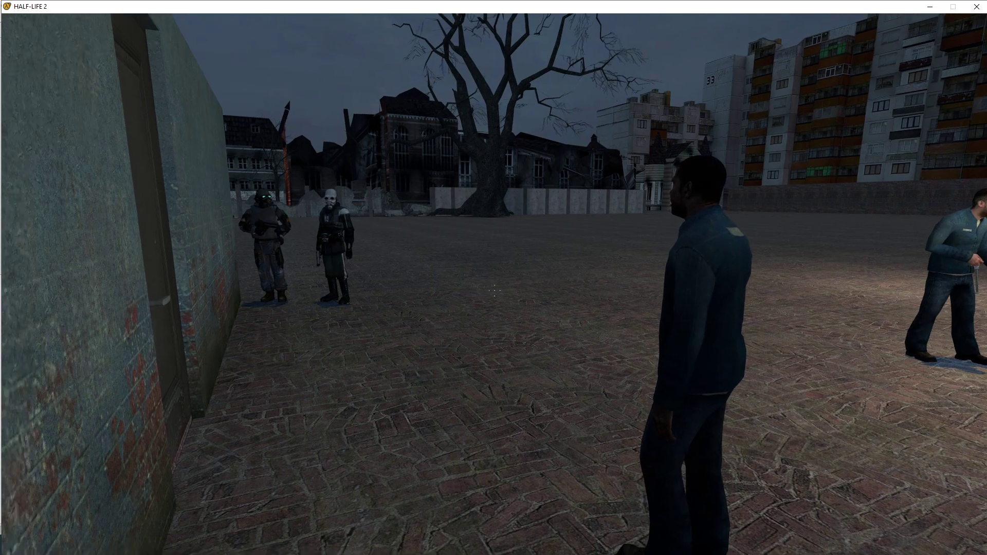
{"action": "key", "text": "w"}
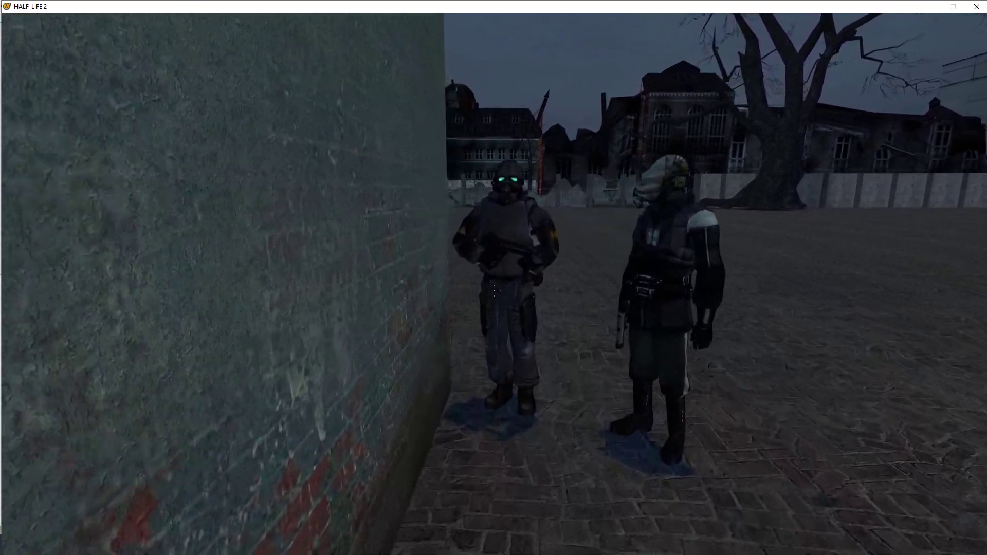
{"action": "key", "text": "w"}
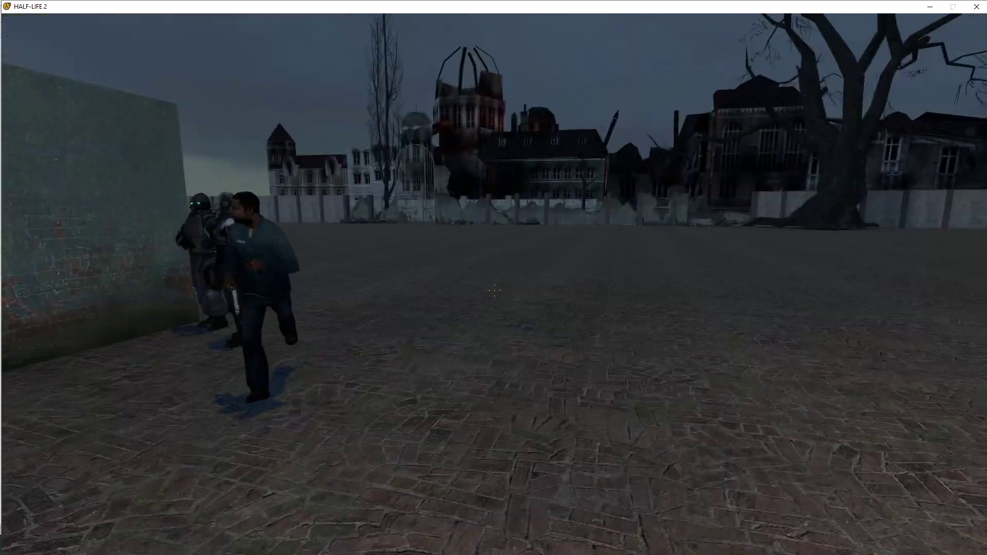
Walk into the trigger area, then back away to watch the metrocop's and soldier's scripted sequences play
{"action": "key", "text": "w"}
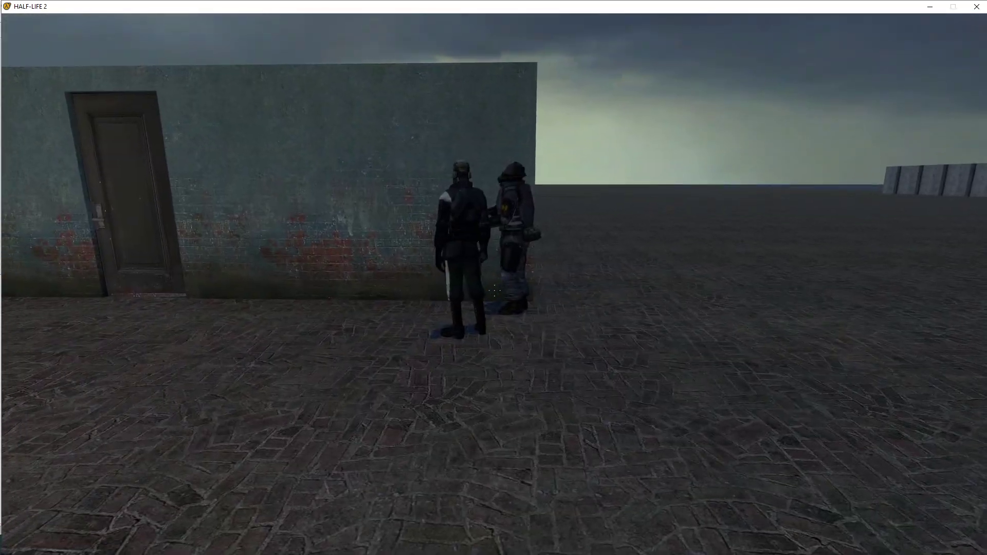
{"action": "key", "text": "w"}
{"action": "key", "text": "s"}
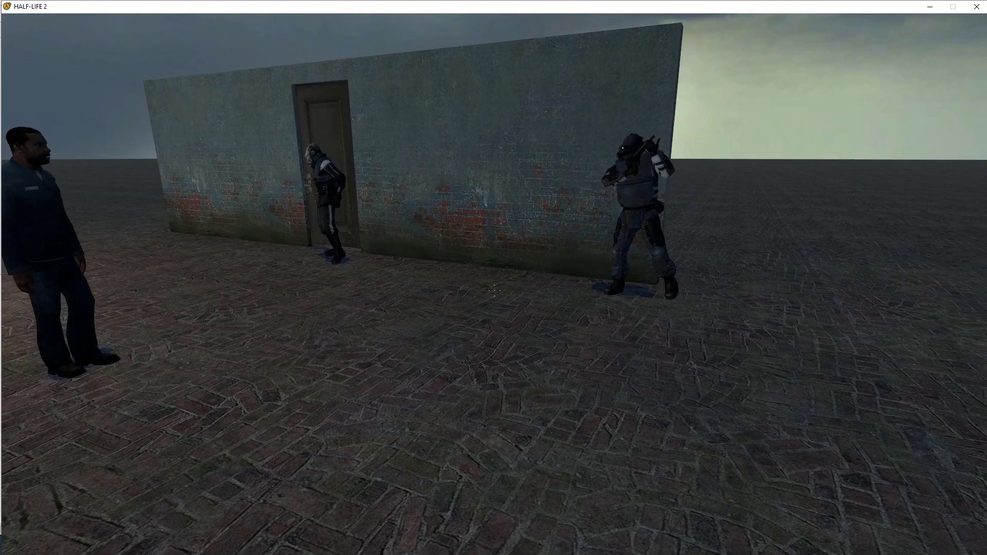
Move around the soldier and metrocop to watch how they treat the citizens once their scripted sequences have played
{"action": "key", "text": "s"}
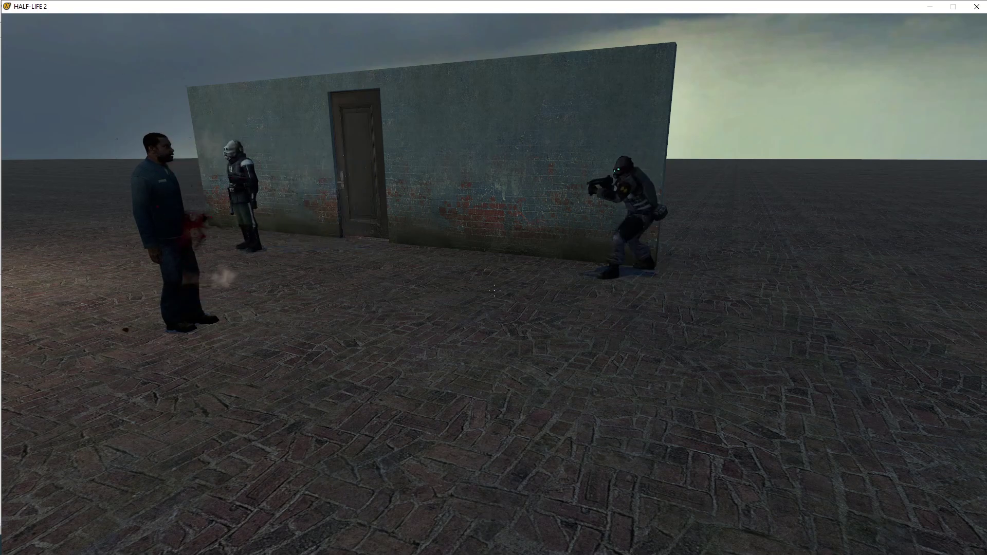
{"action": "key", "text": "w"}
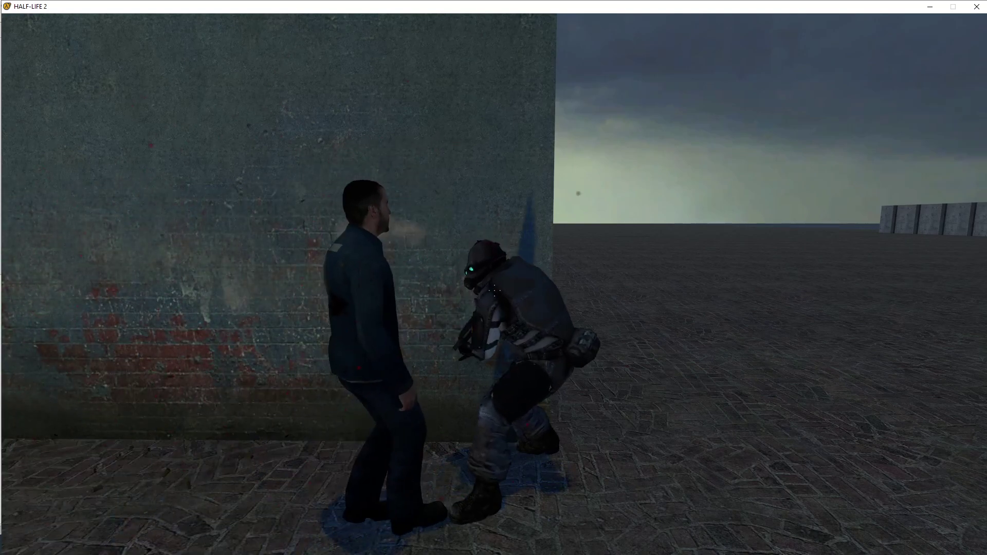
{"action": "key", "text": "s"}
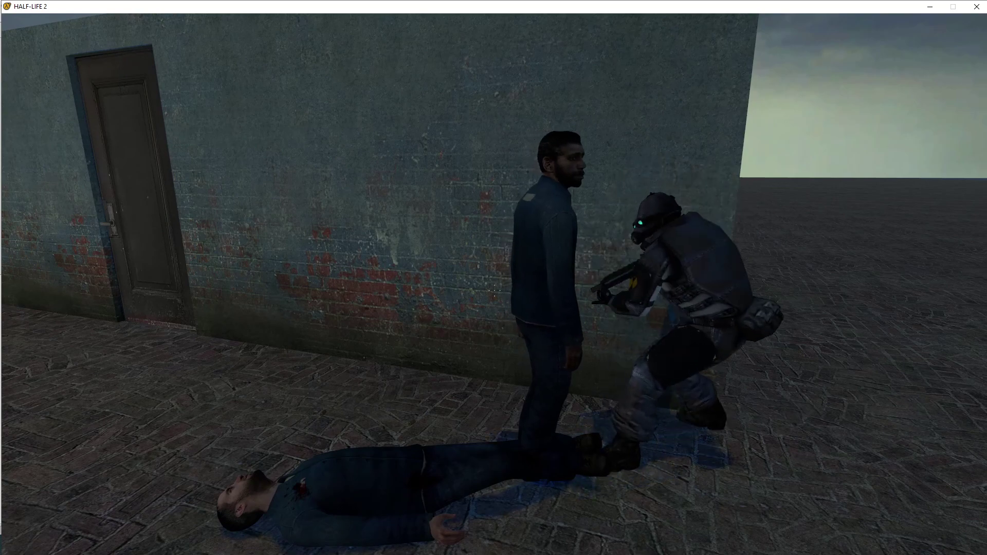
{"action": "key", "text": "s"}
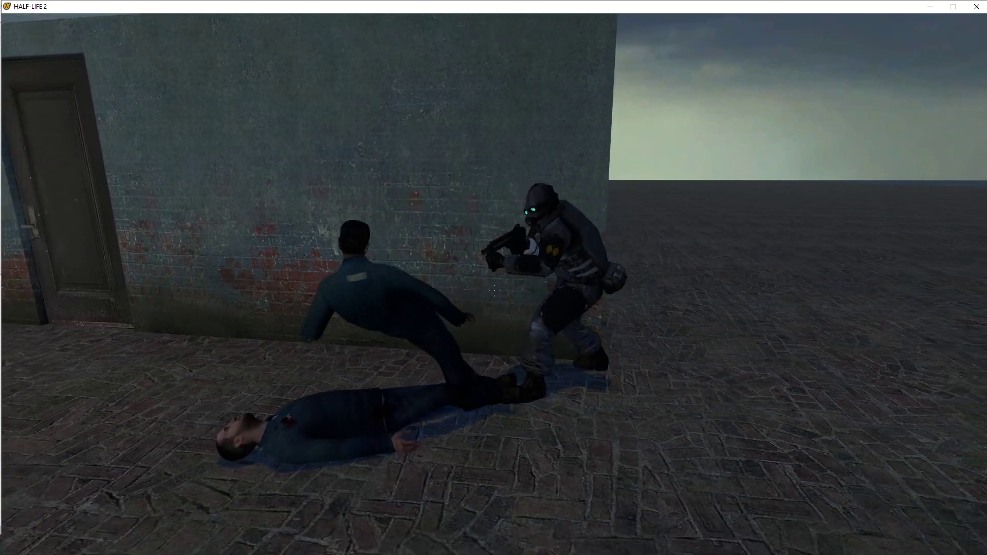
{"action": "key", "text": "a"}
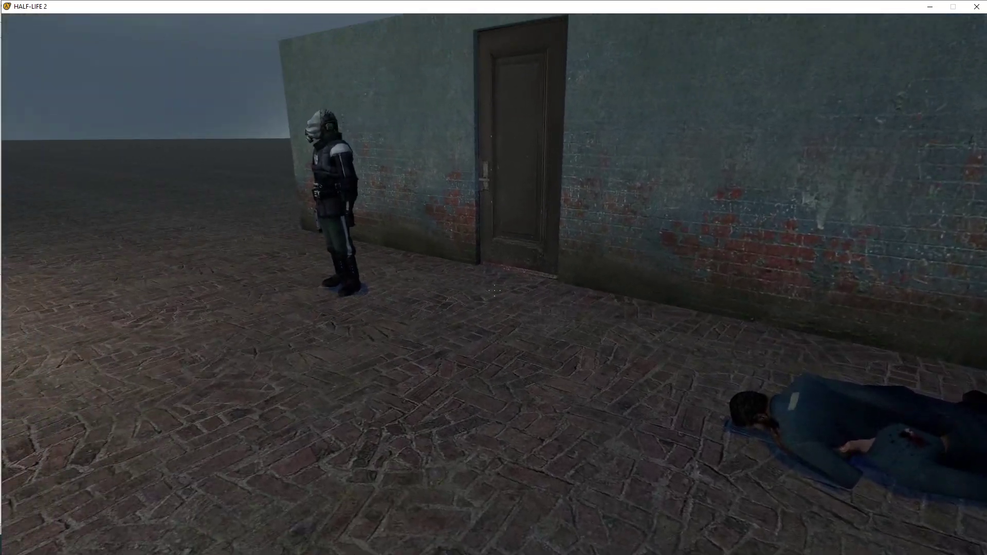
{"action": "key", "text": "s"}
Restart the 3DSkyDemo map from the developer console with the reload command
{"action": "key", "text": "grave"}
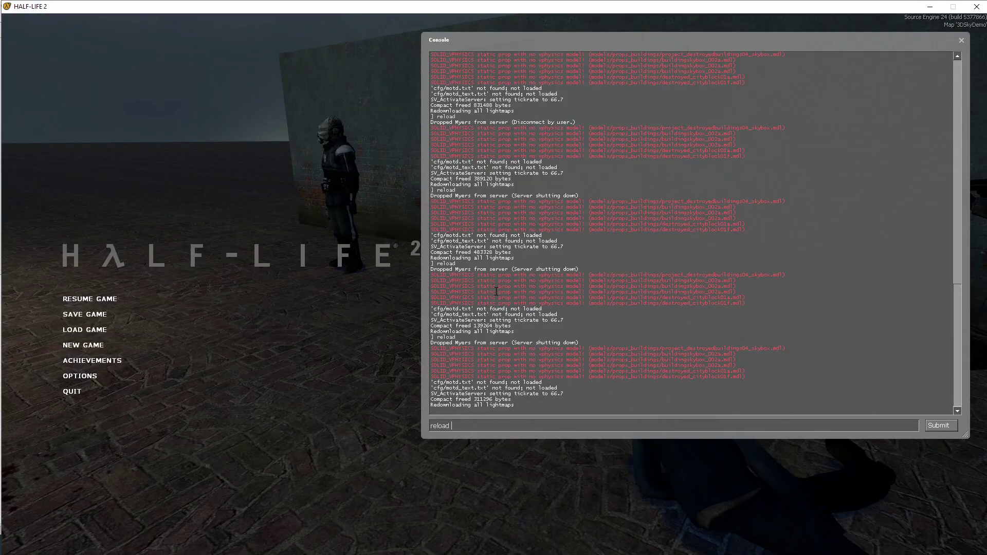
{"action": "type", "text": "reload"}
{"action": "key", "text": "Return"}
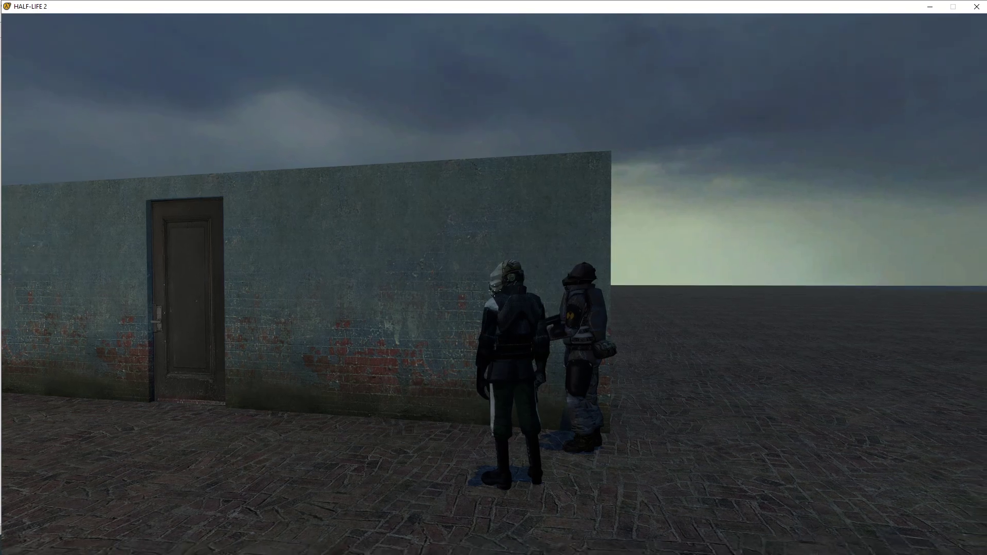
Observe the waiting metrocop and soldier from a distance, walk forward through the trigger, and examine both at their scripted positions
{"action": "key", "text": "s"}
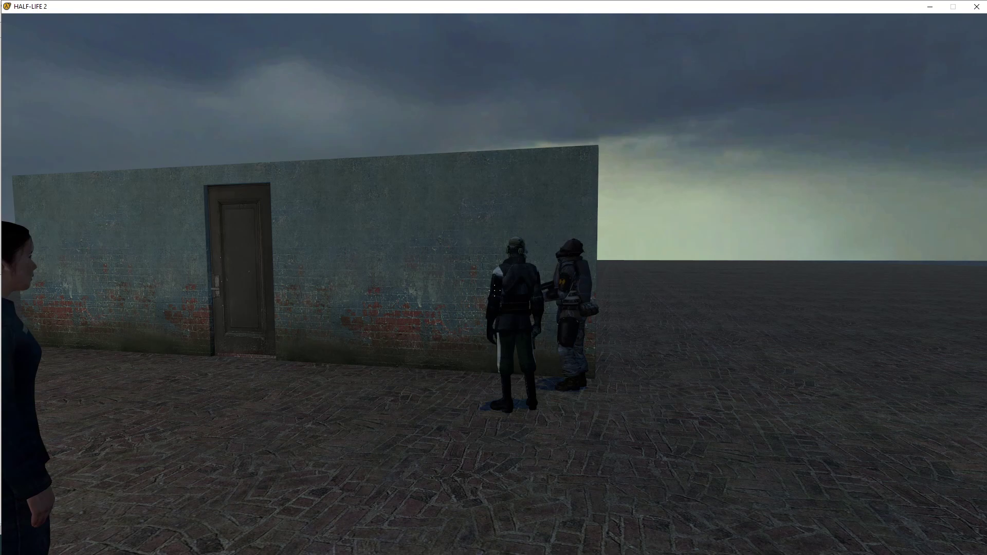
{"action": "key", "text": "s"}
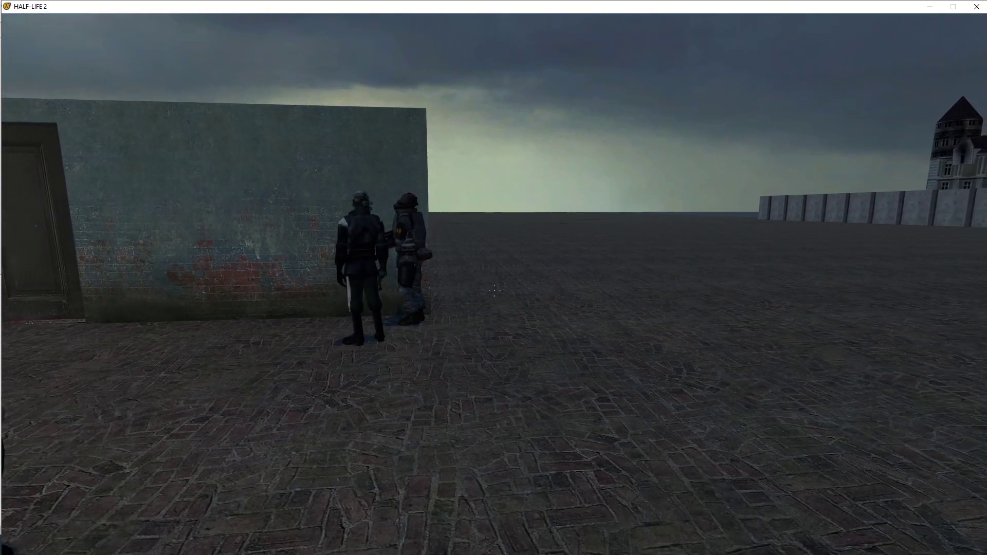
{"action": "key", "text": "w"}
{"action": "key", "text": "s"}
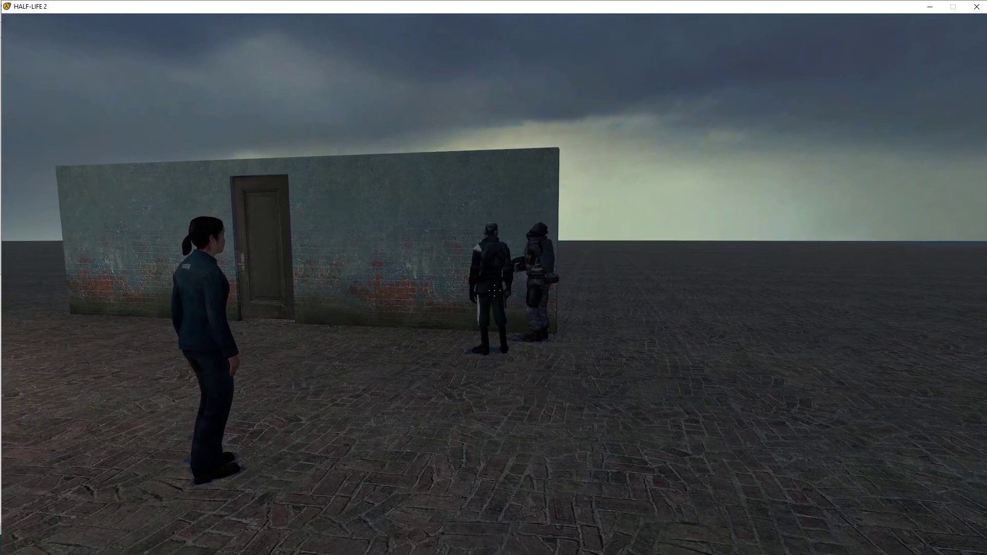
{"action": "key", "text": "w"}
{"action": "key", "text": "w"}
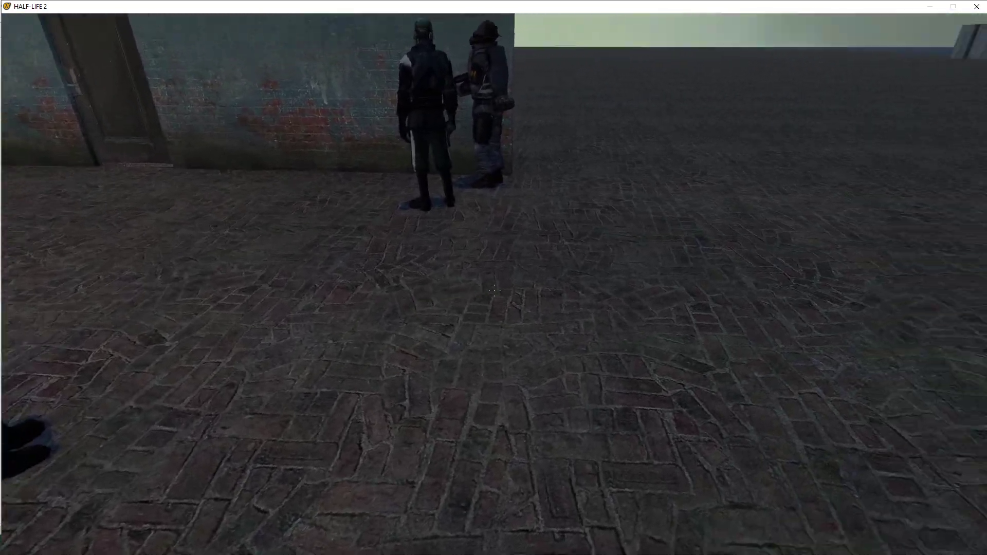
{"action": "key", "text": "s"}
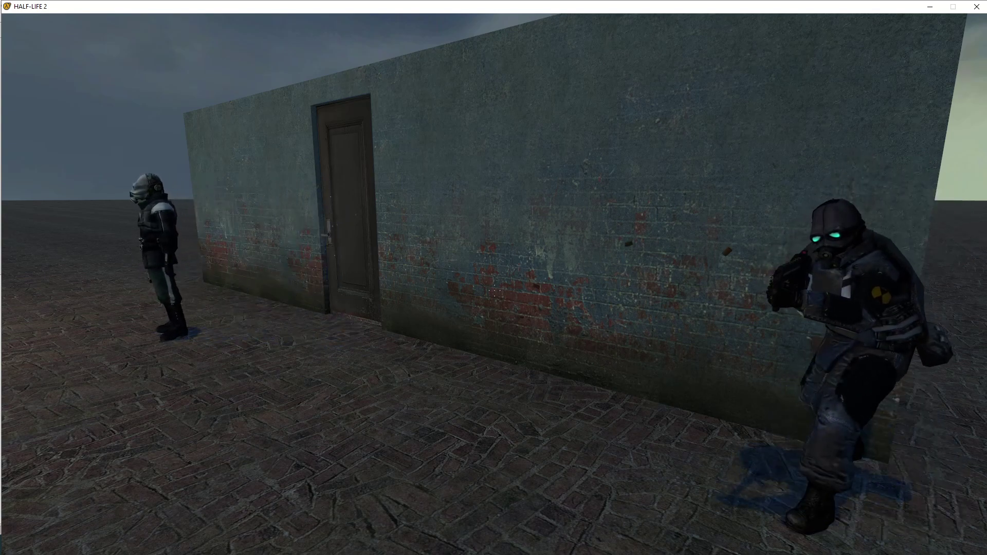
{"action": "key", "text": "w"}
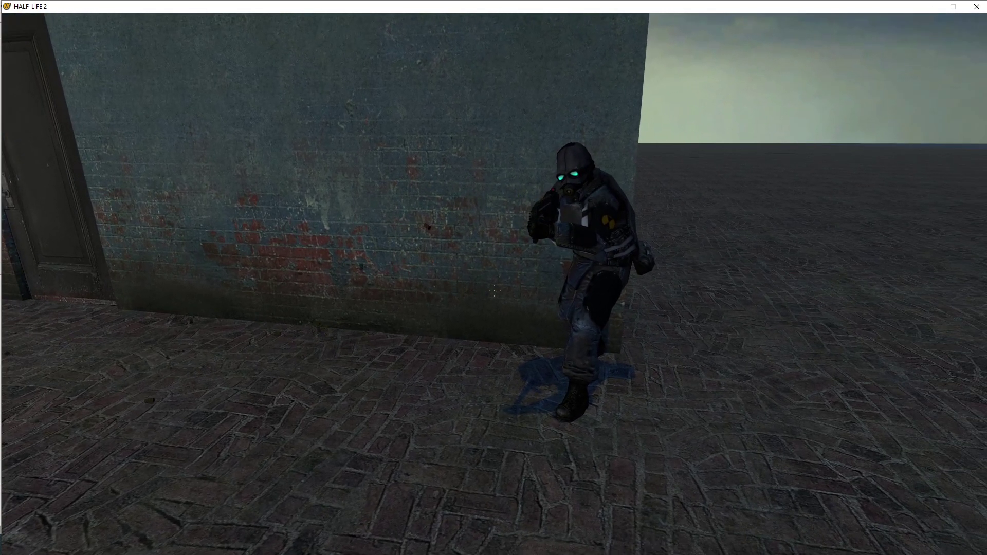
{"action": "key", "text": "a"}
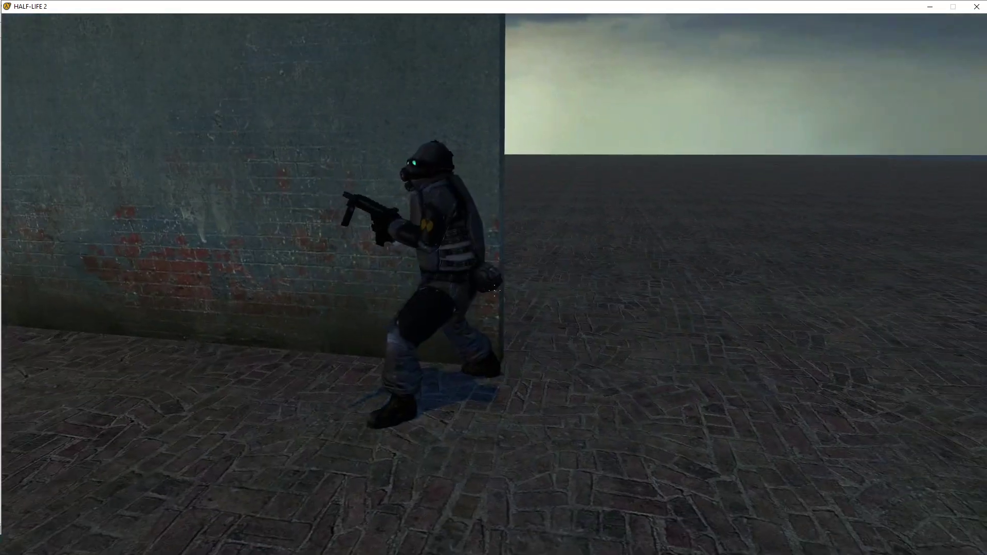
Release the game's mouse capture, minimize Half-Life 2, and close the compile log in Hammer
{"action": "key", "text": "grave"}
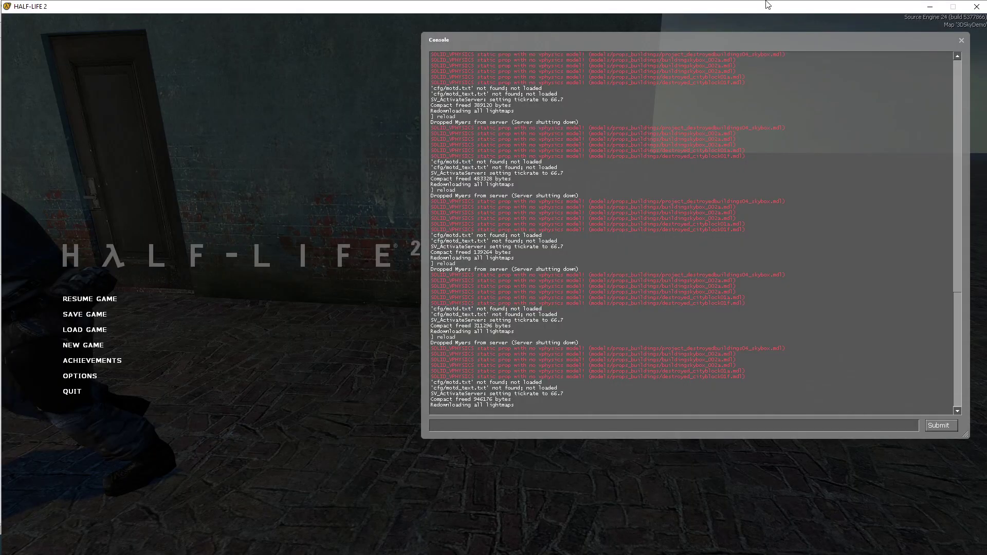
{"action": "left_click", "coordinate": [928, 6]}
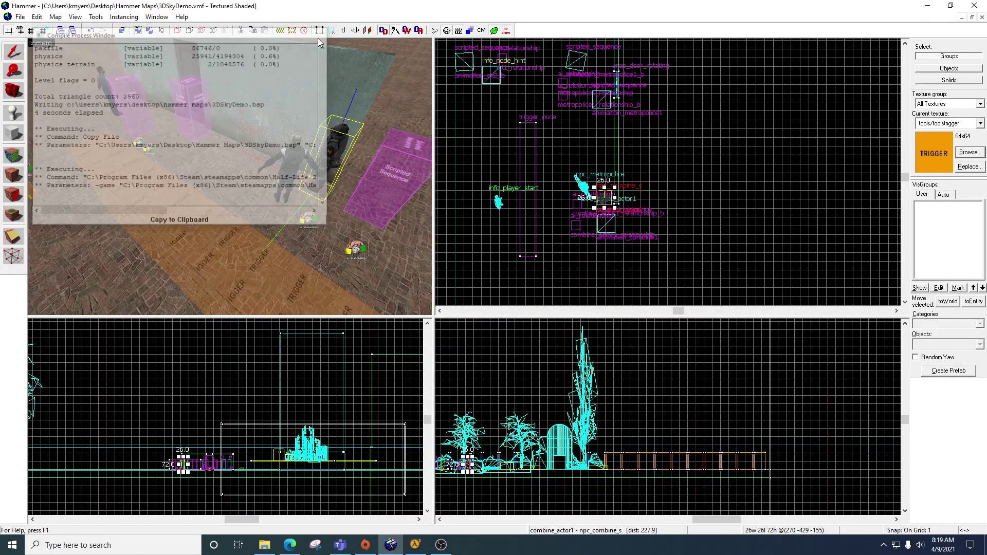
{"action": "left_click", "coordinate": [318, 37]}
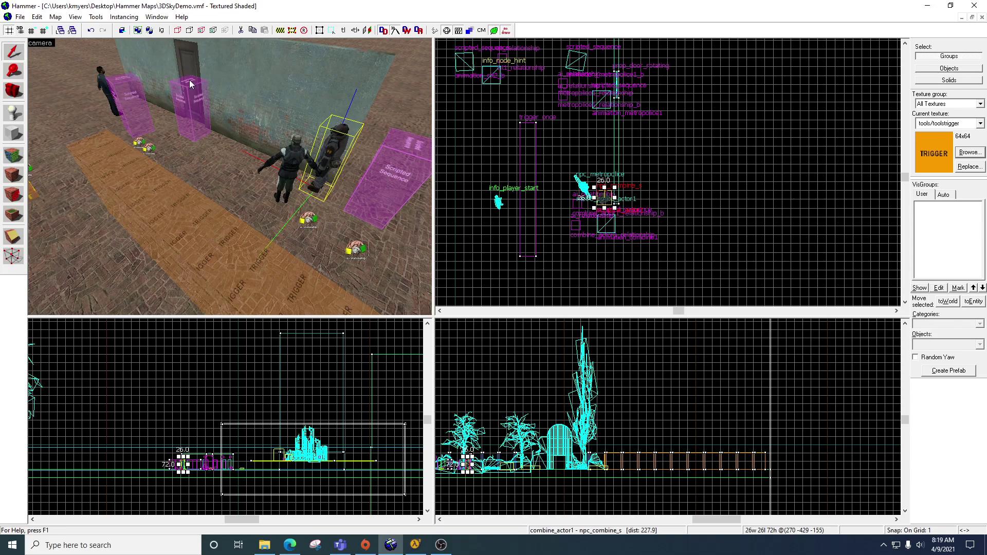
Place a logic_auto entity on the brick ground between the door's scripted sequence and the metrocop
{"action": "left_click", "coordinate": [13, 113]}
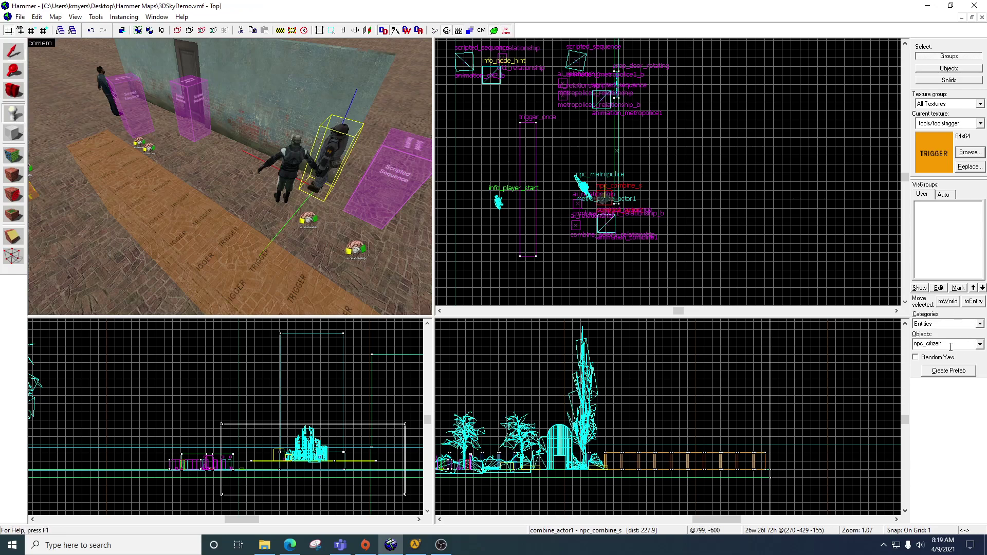
{"action": "left_click", "coordinate": [950, 346]}
{"action": "type", "text": "logic"}
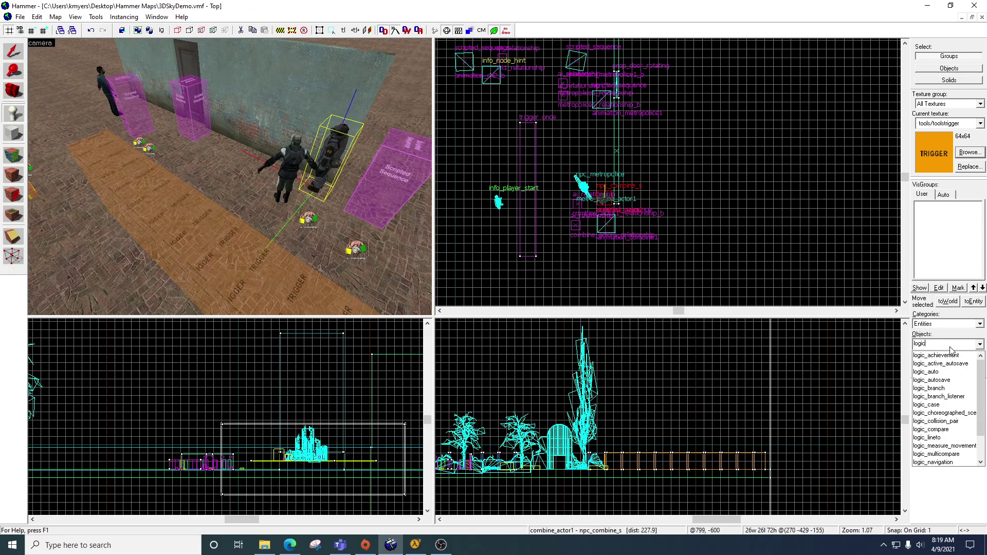
{"action": "left_click", "coordinate": [927, 372]}
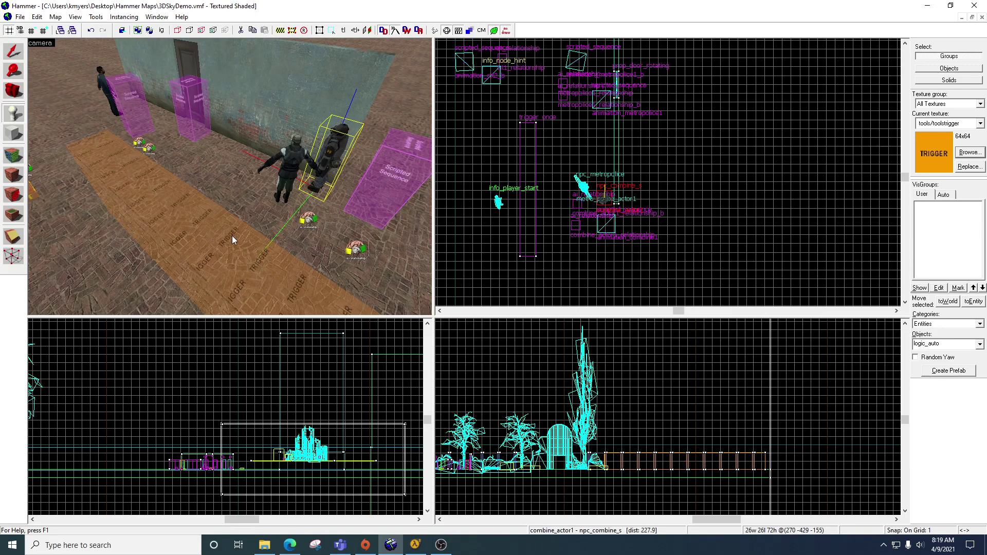
{"action": "left_click", "coordinate": [220, 172]}
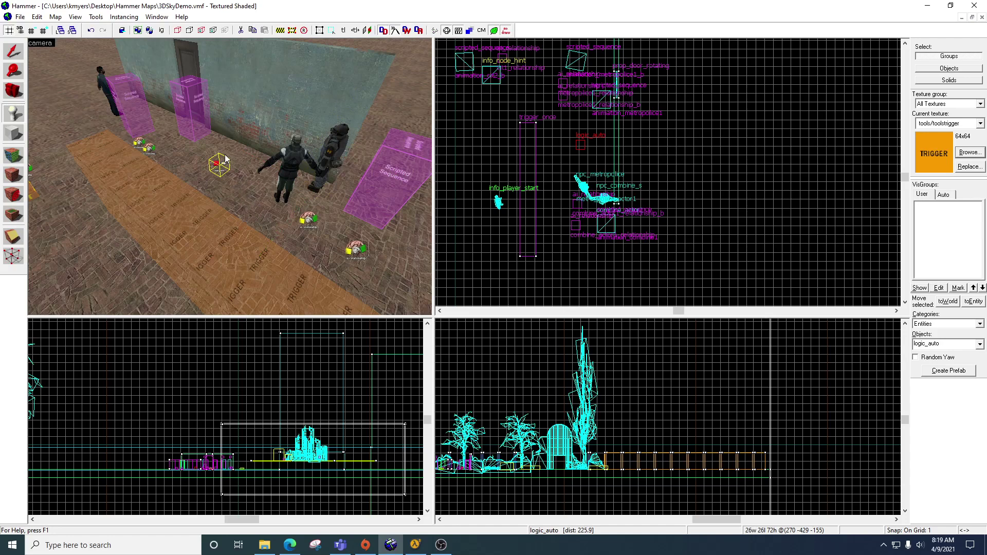
Place a second logic_auto entity nearer the wall, beside the first one
{"action": "key", "text": "z"}
{"action": "key", "text": "w"}
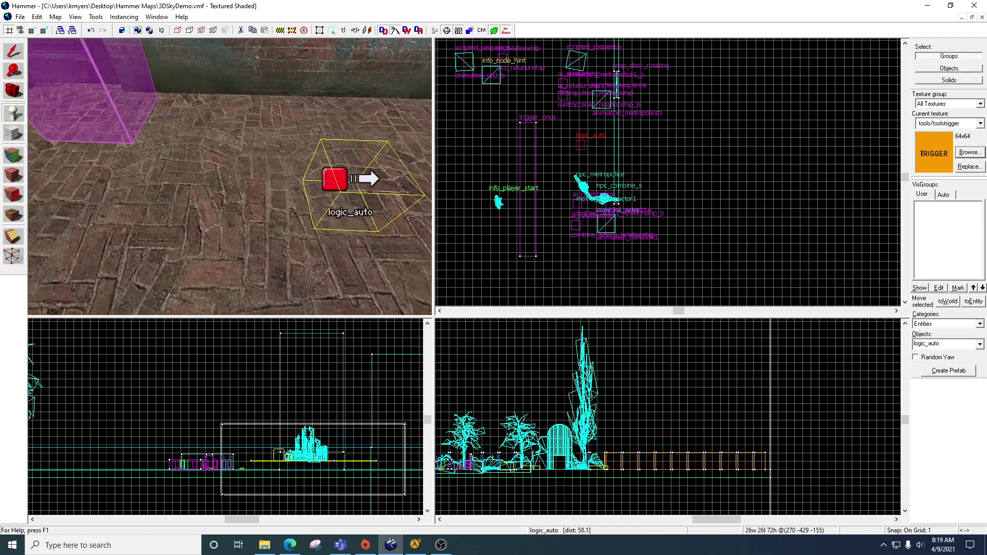
{"action": "key", "text": "d"}
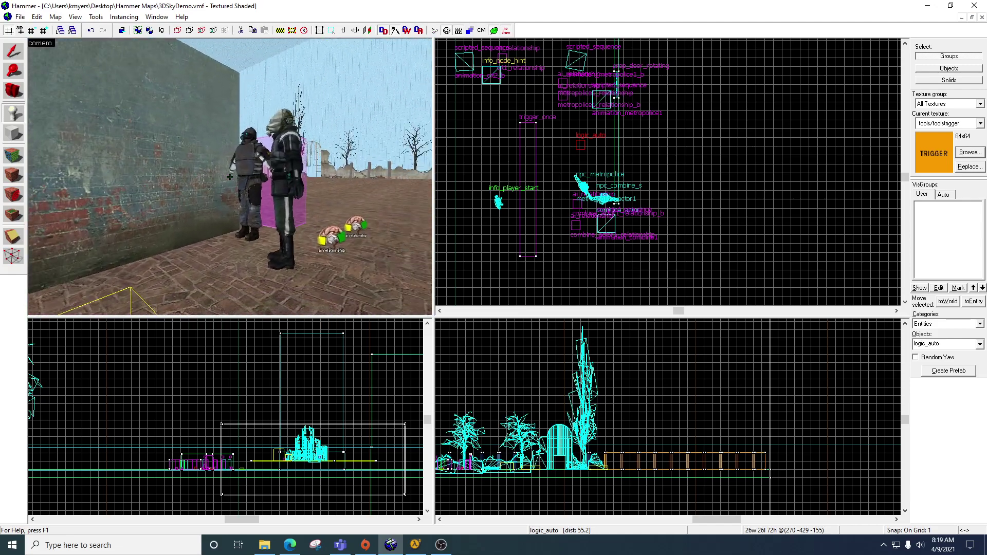
{"action": "left_click", "coordinate": [230, 177]}
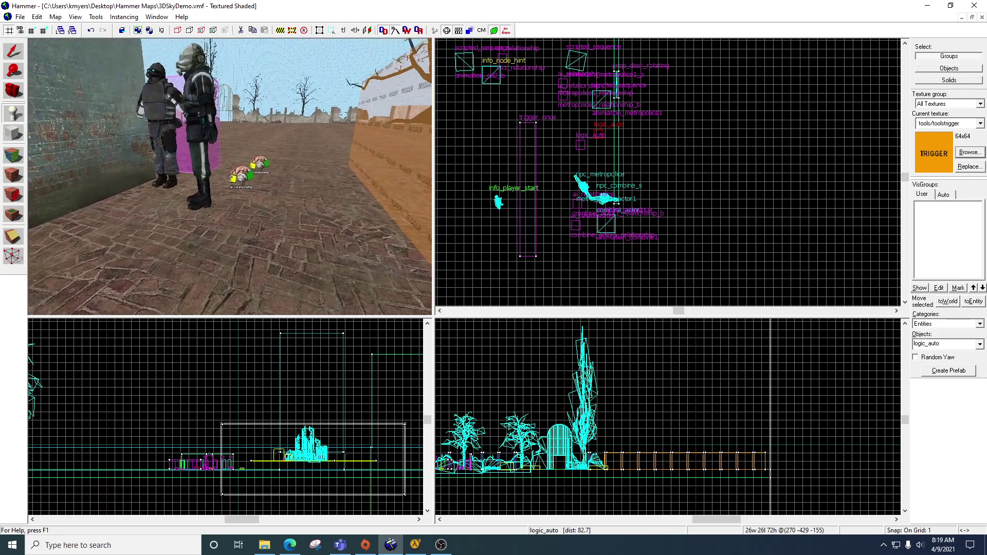
{"action": "key", "text": "s"}
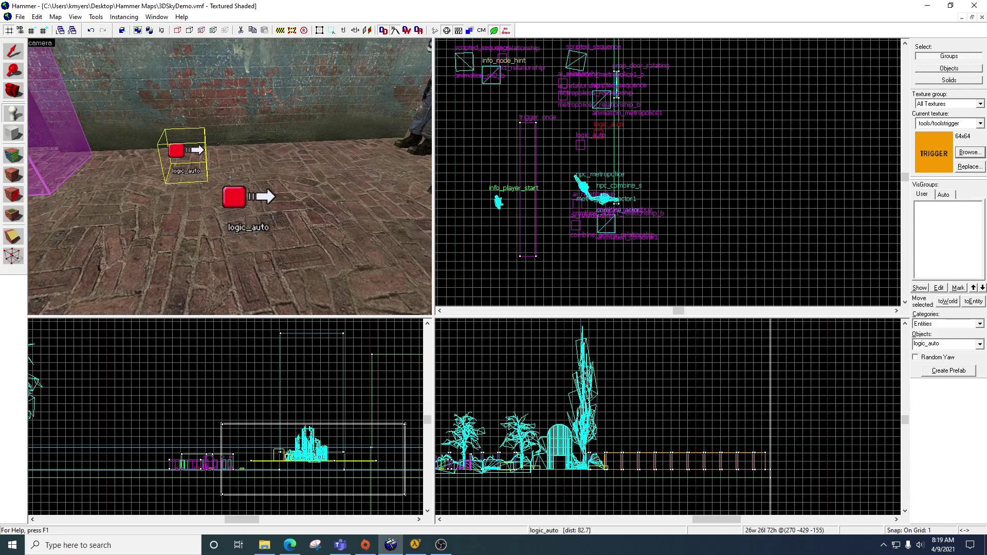
{"action": "key", "text": "z"}
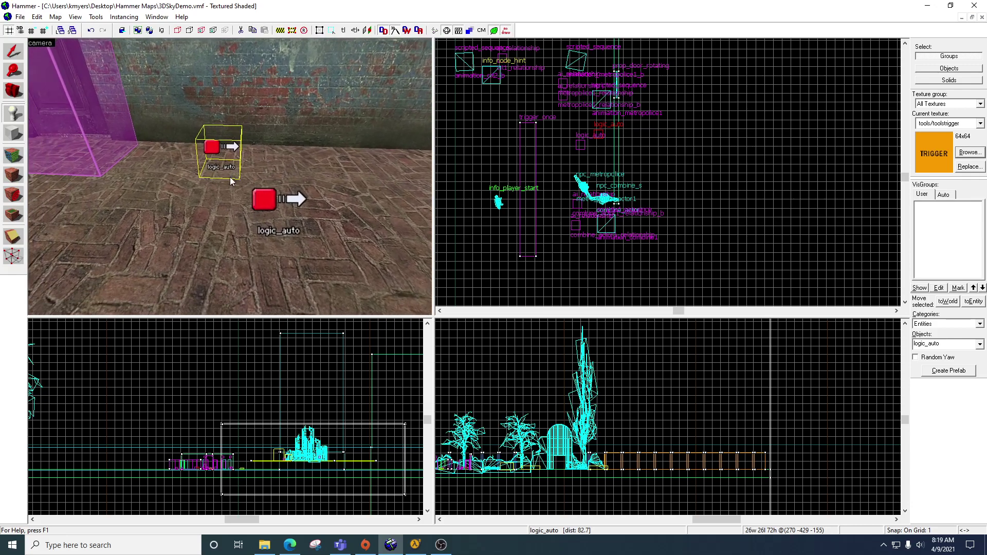
Inspect the outputs of the two logic_auto entities, alternating between them
{"action": "left_click", "coordinate": [20, 54]}
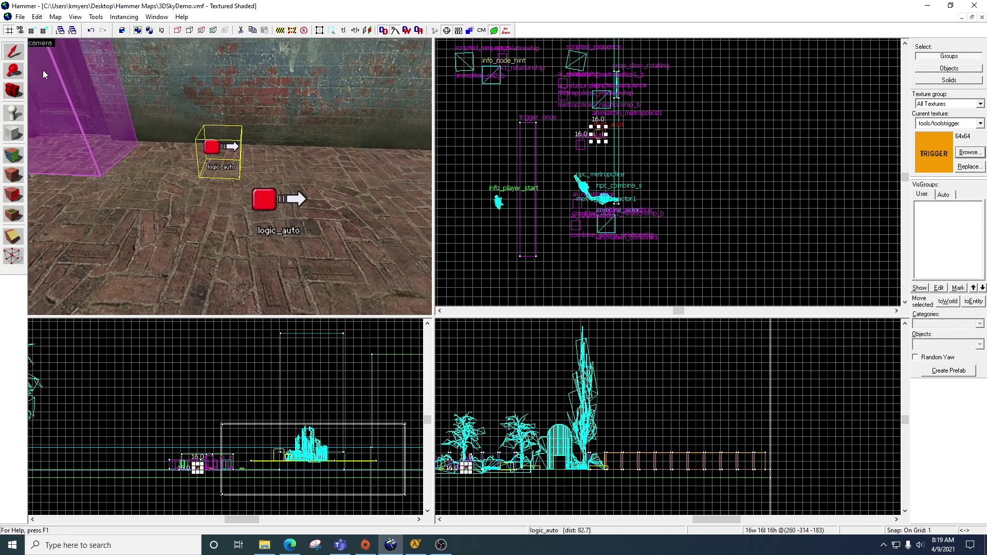
{"action": "double_click", "coordinate": [215, 148]}
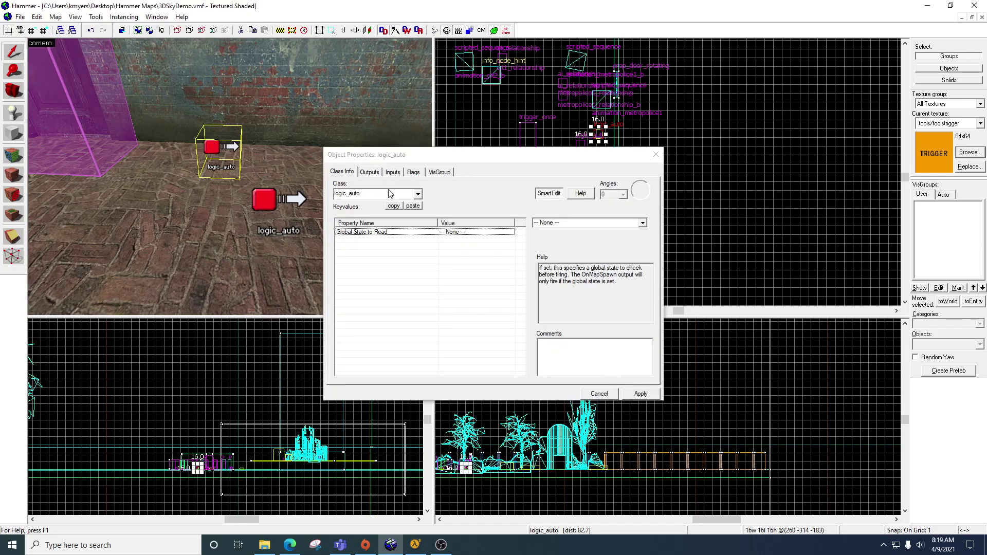
{"action": "left_click", "coordinate": [370, 173]}
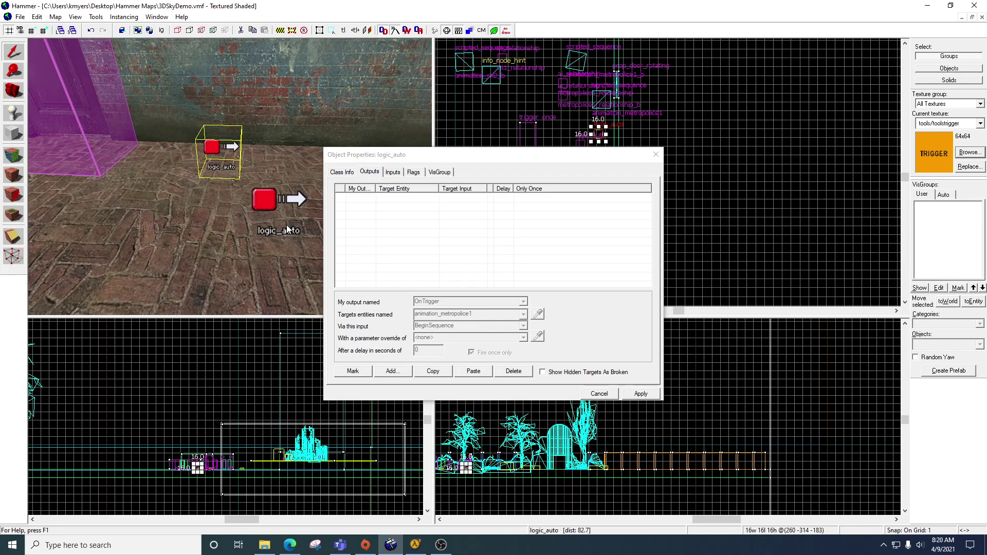
{"action": "left_click", "coordinate": [260, 195]}
{"action": "left_click", "coordinate": [224, 152]}
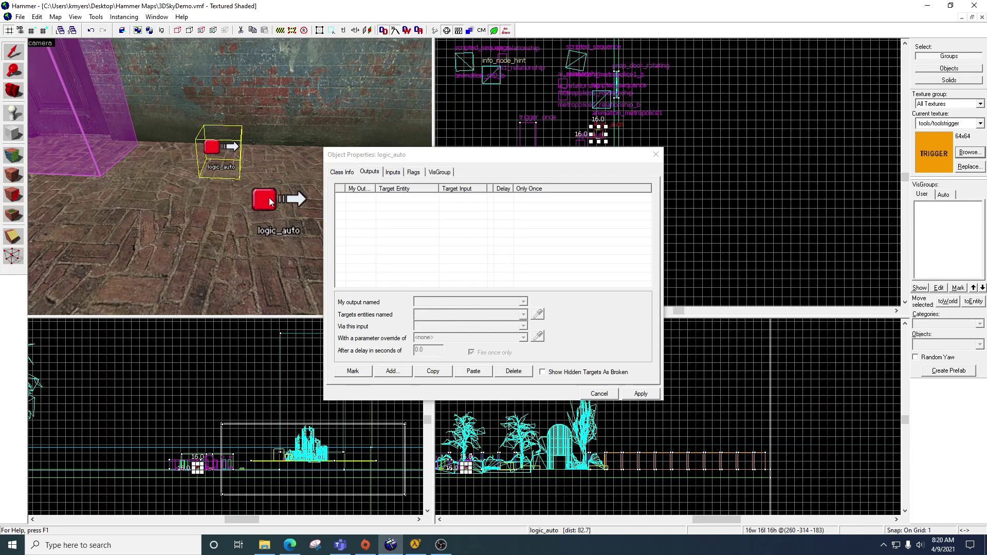
{"action": "left_click", "coordinate": [271, 201]}
{"action": "left_click", "coordinate": [223, 153]}
{"action": "left_click", "coordinate": [268, 196]}
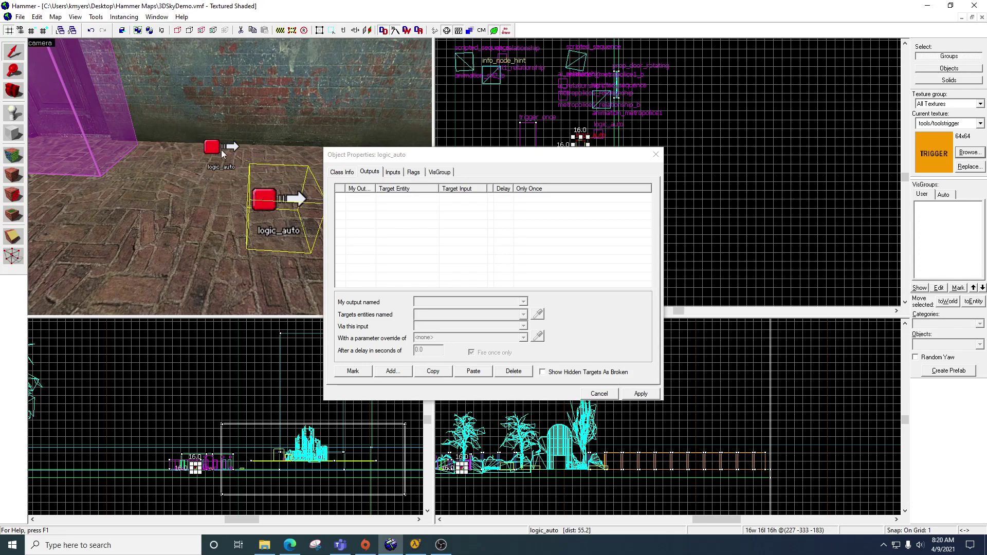
{"action": "left_click", "coordinate": [231, 173]}
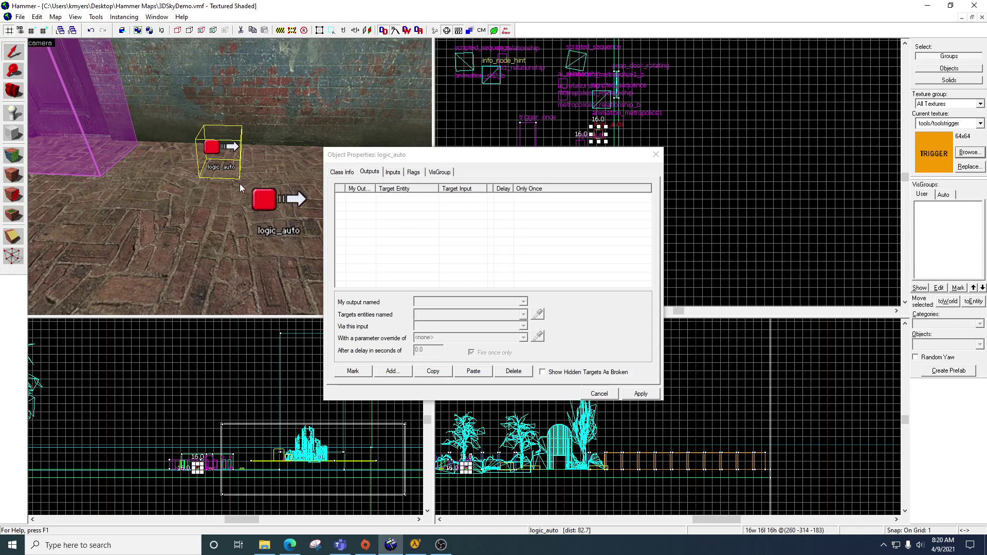
Delete both logic_auto entities from the map
{"action": "key", "text": "Delete"}
{"action": "left_click", "coordinate": [264, 190]}
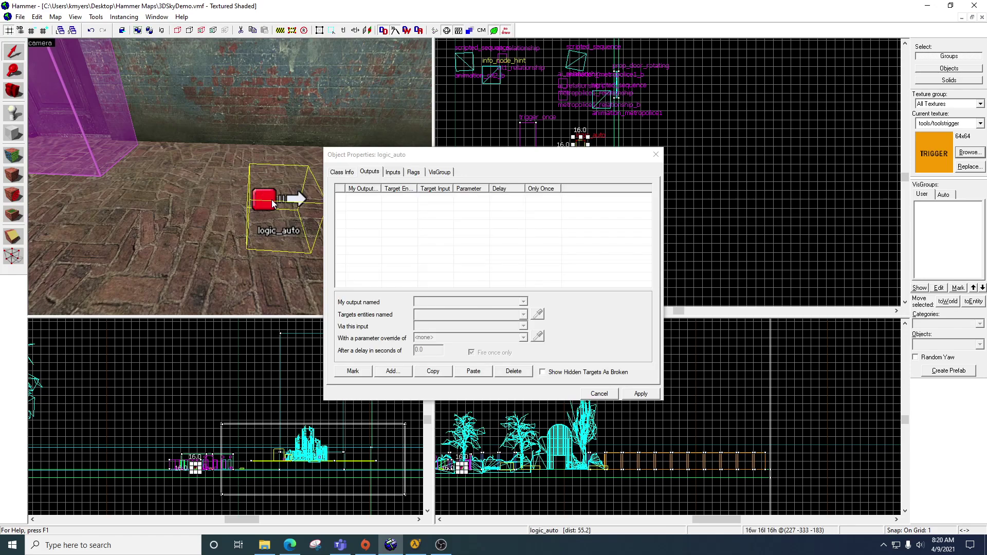
{"action": "key", "text": "Delete"}
{"action": "key", "text": "z"}
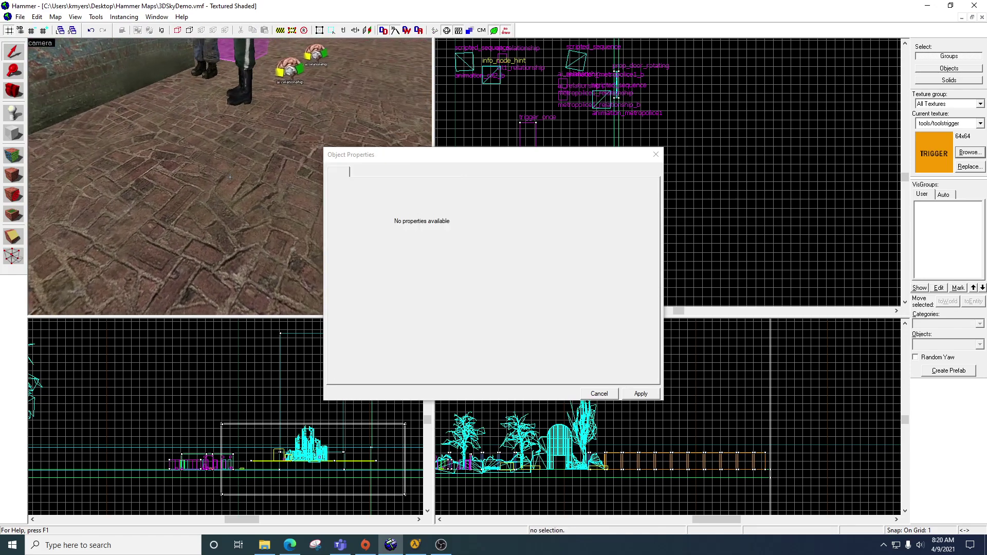
{"action": "key", "text": "z"}
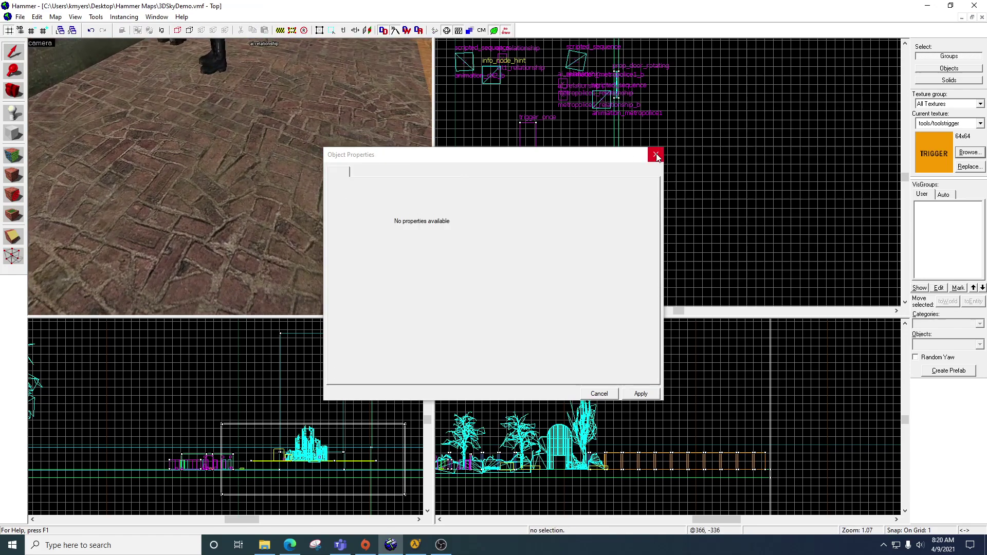
Create a block about 61 by 68 units with the tools/toolstrigger texture, between the hint node and the player start
{"action": "left_click", "coordinate": [656, 157]}
{"action": "key", "text": "z"}
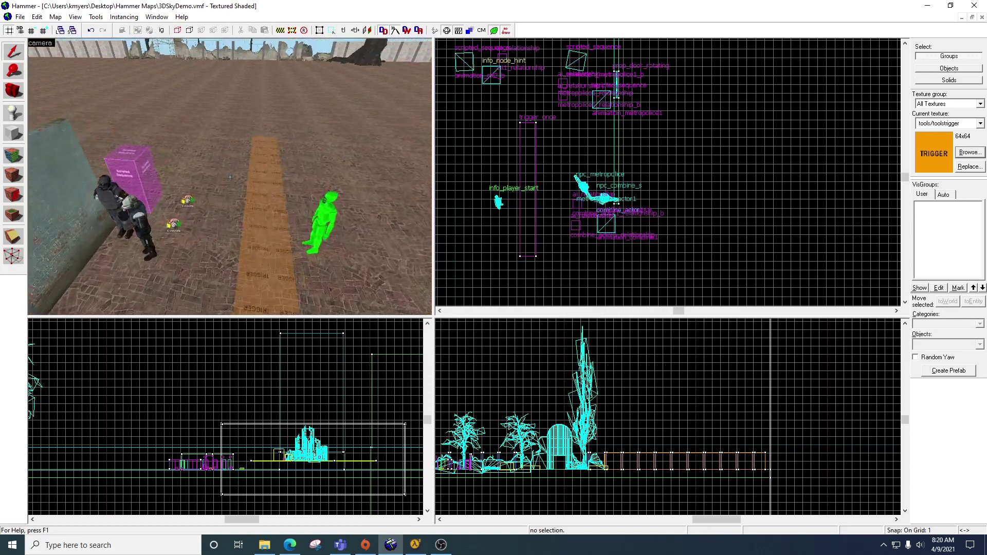
{"action": "key", "text": "d"}
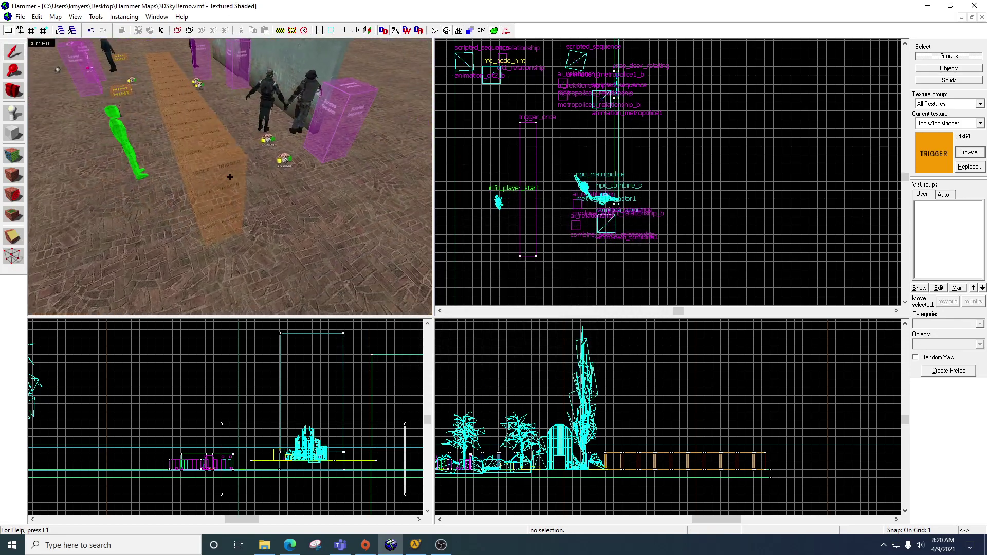
{"action": "key", "text": "d"}
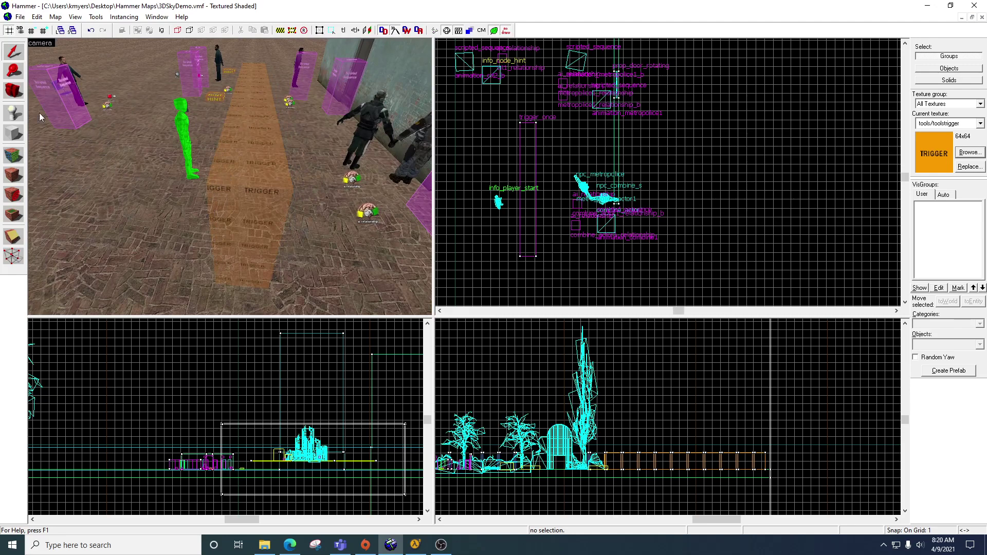
{"action": "left_click", "coordinate": [13, 134]}
{"action": "scroll", "coordinate": [372, 182], "scroll_direction": "down", "scroll_amount": 5}
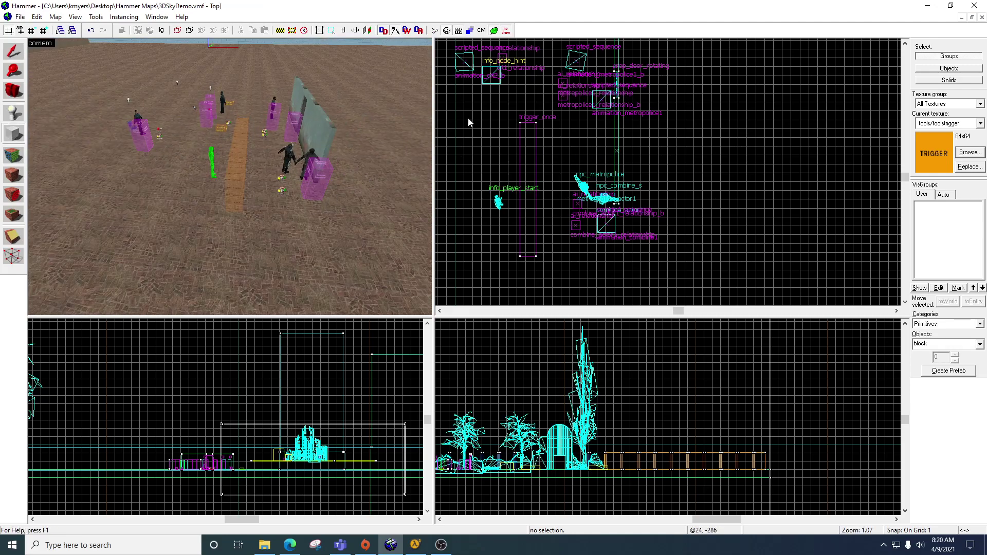
{"action": "left_click_drag", "start_coordinate": [464, 115], "coordinate": [504, 159]}
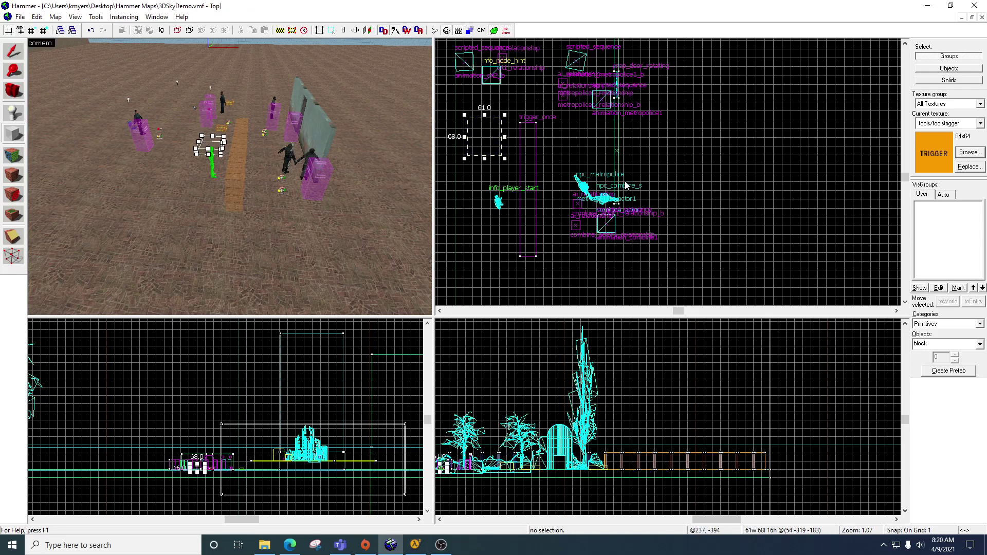
{"action": "left_click", "coordinate": [969, 152]}
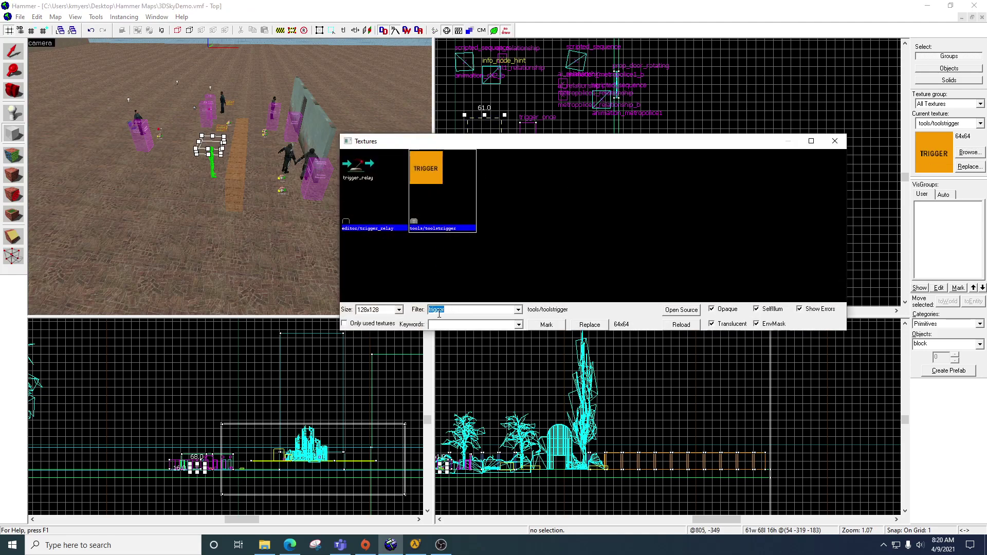
{"action": "double_click", "coordinate": [431, 174]}
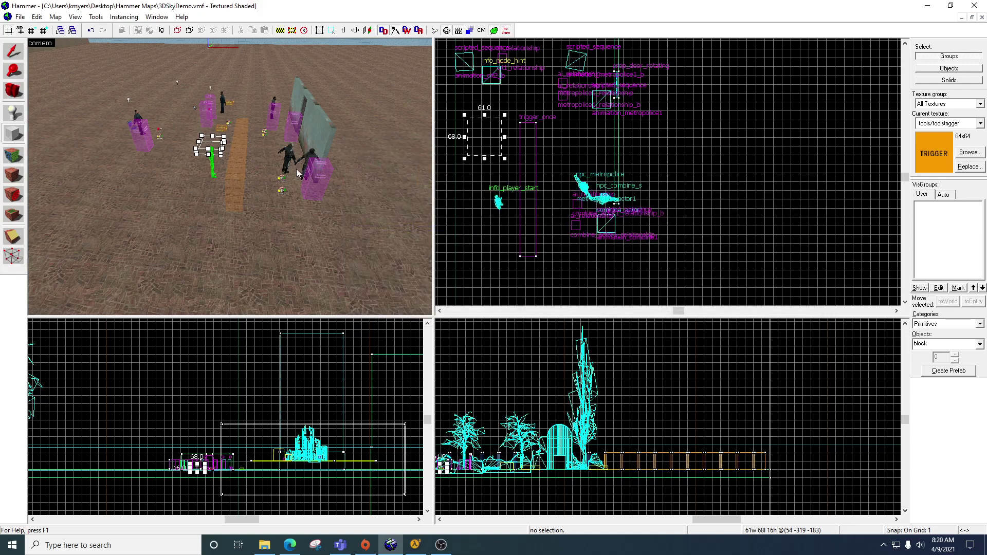
{"action": "key", "text": "Return"}
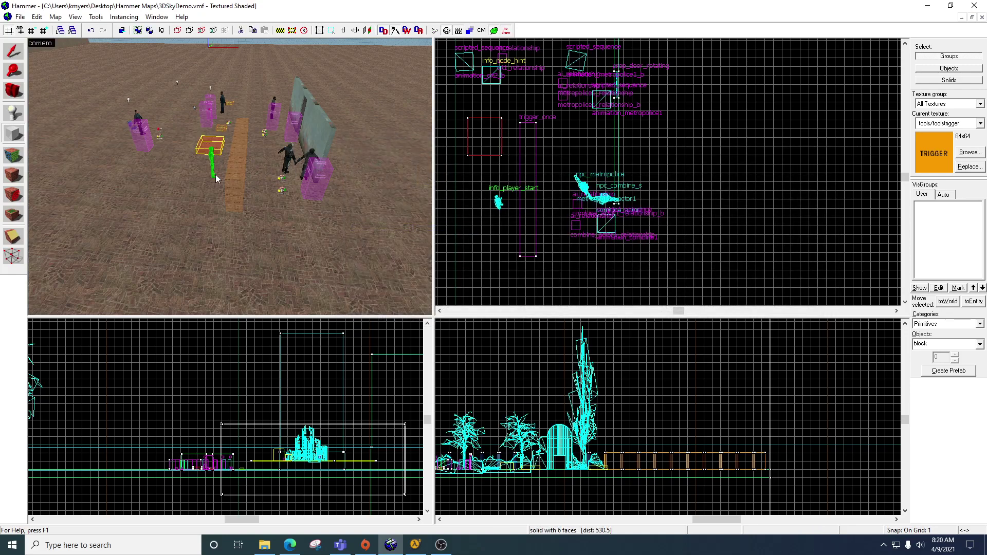
Stretch the new trigger block upward to a height of about 115 units
{"action": "key", "text": "z"}
{"action": "key", "text": "w"}
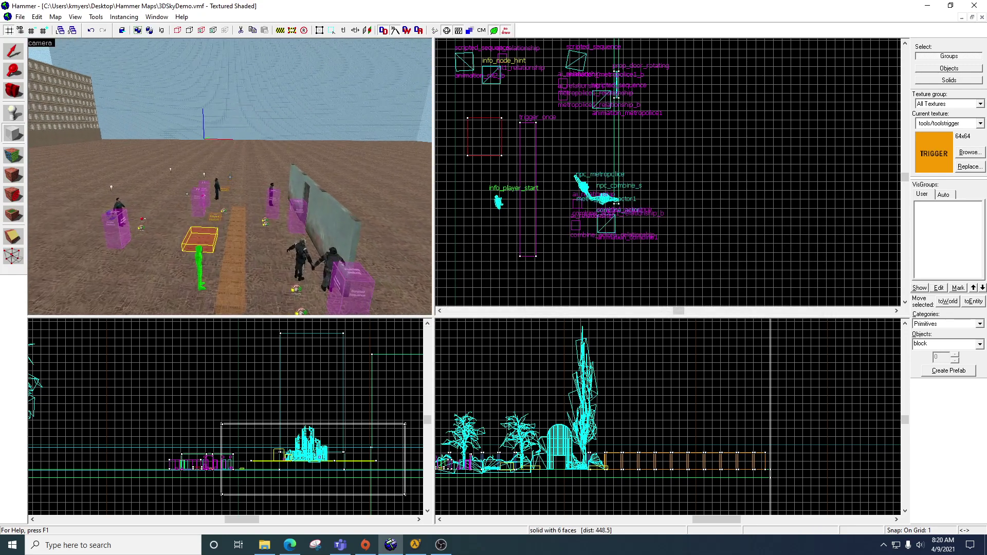
{"action": "key", "text": "w"}
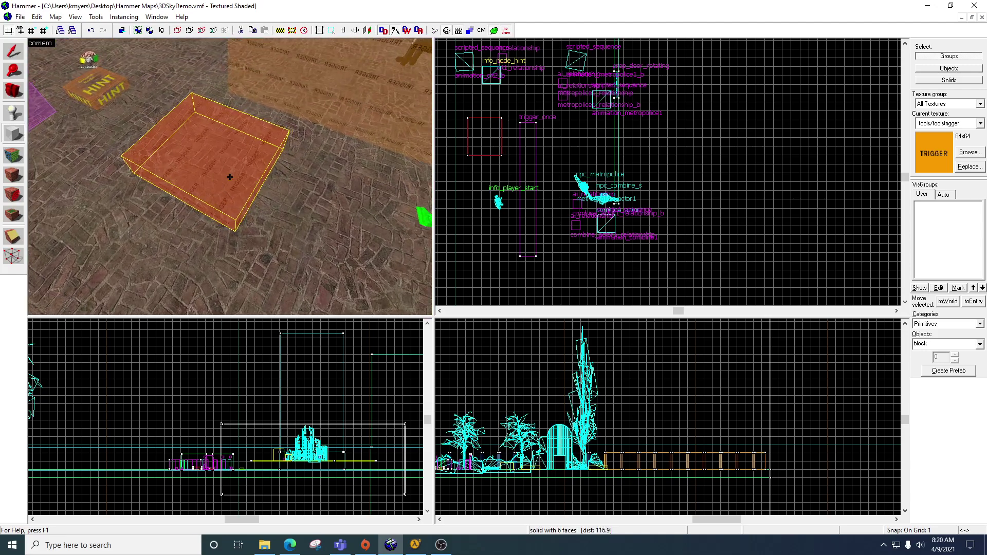
{"action": "left_click", "coordinate": [14, 51]}
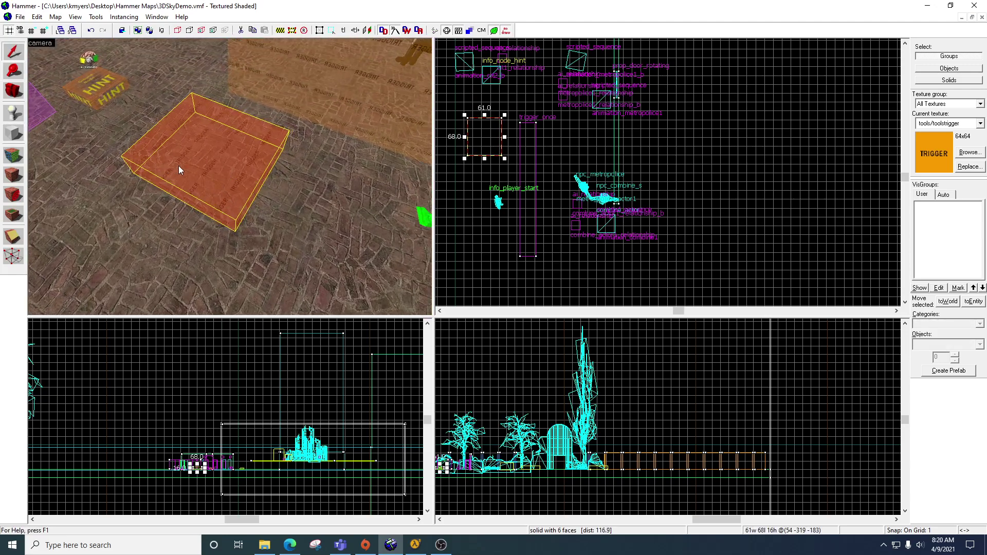
{"action": "scroll", "coordinate": [502, 431], "scroll_direction": "down", "scroll_amount": 4}
{"action": "scroll", "coordinate": [501, 430], "scroll_direction": "up", "scroll_amount": 12}
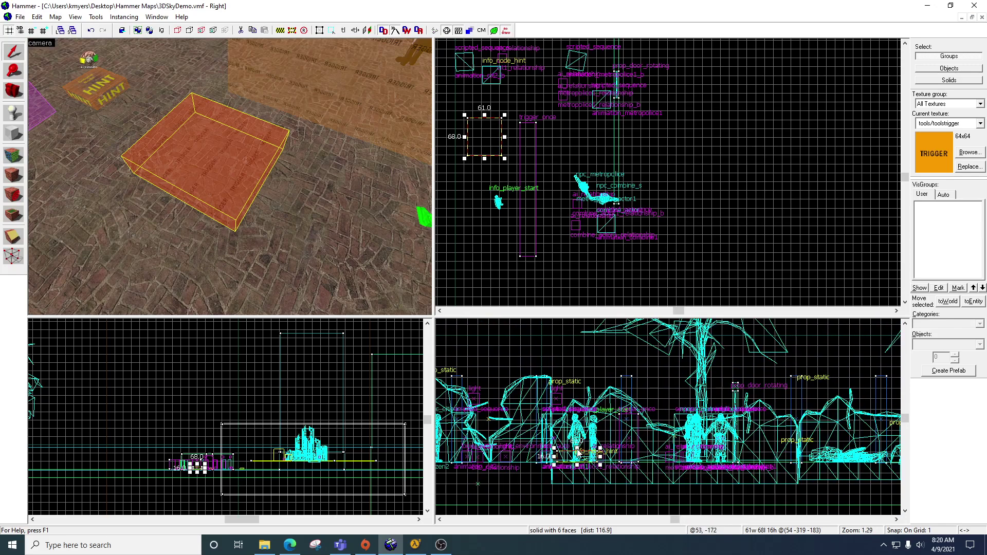
{"action": "left_click_drag", "start_coordinate": [577, 448], "coordinate": [576, 383]}
{"action": "key", "text": "z"}
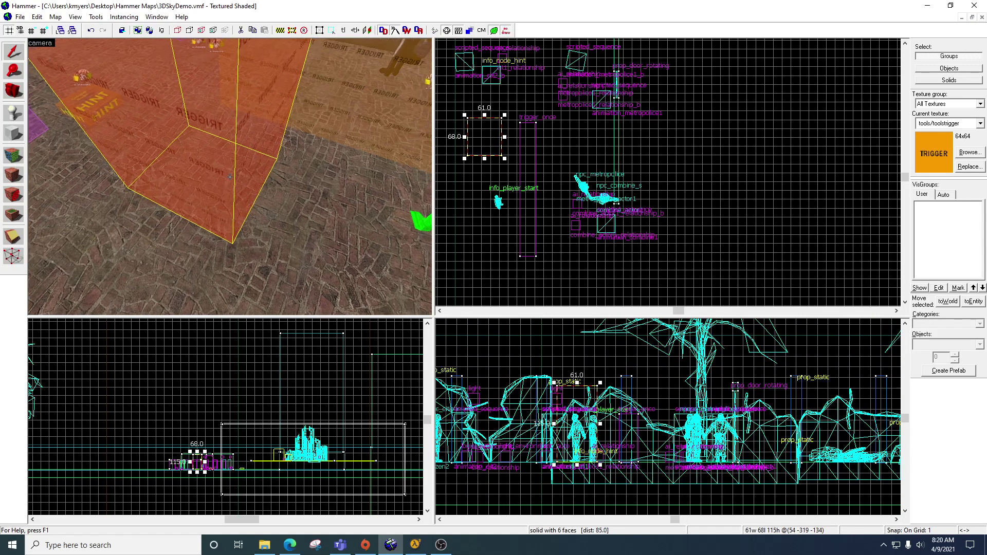
{"action": "key", "text": "d"}
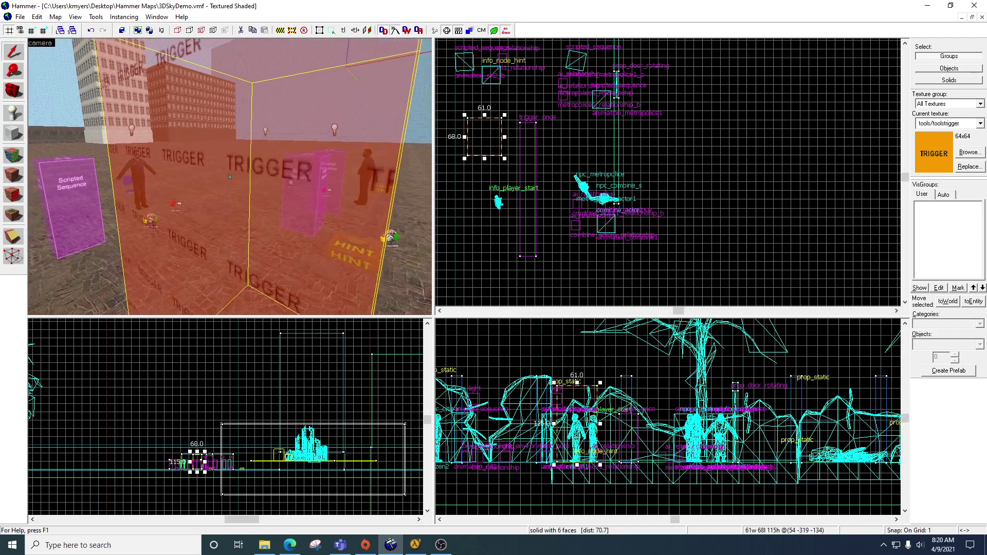
{"action": "key", "text": "s"}
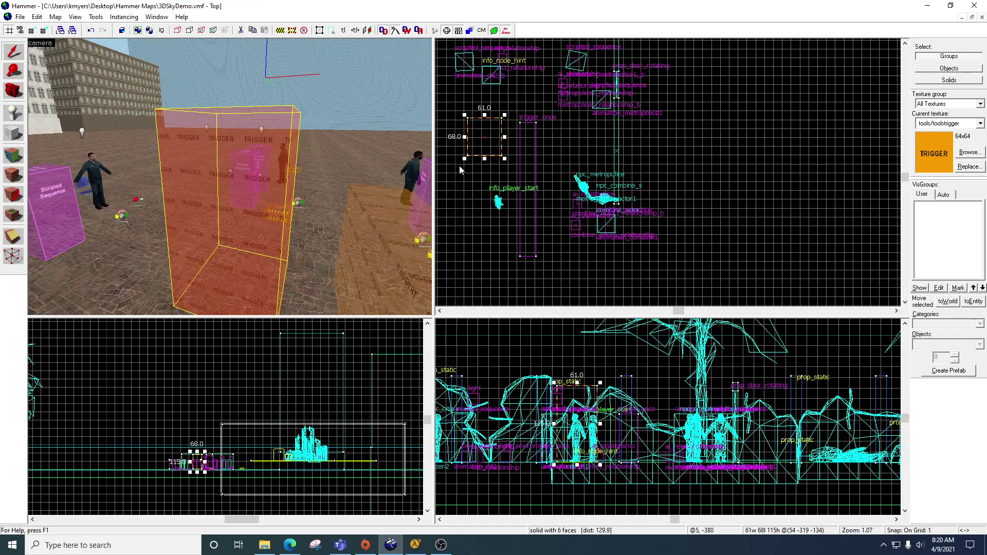
Tie the tall trigger block to an entity and set its class to trigger_once
{"action": "right_click", "coordinate": [483, 141]}
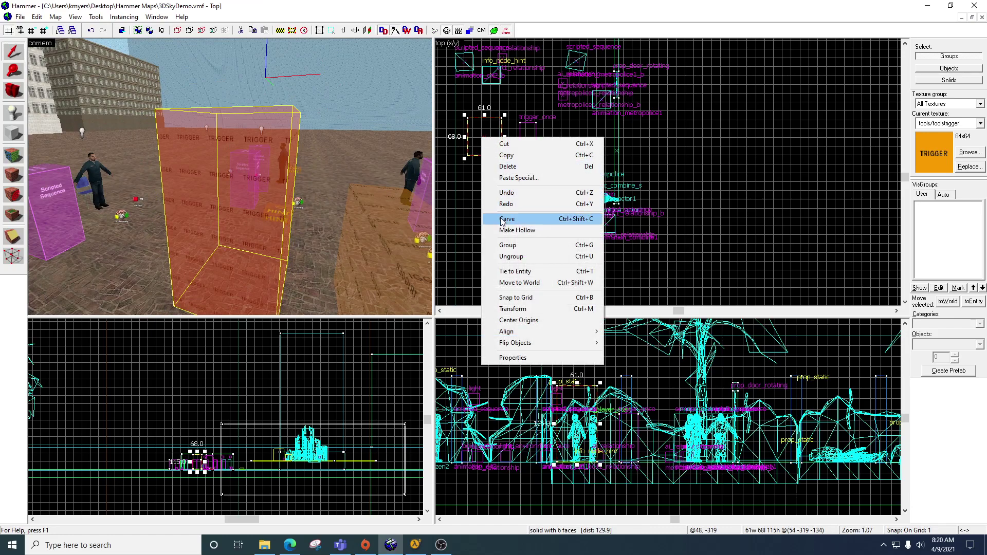
{"action": "left_click", "coordinate": [512, 272]}
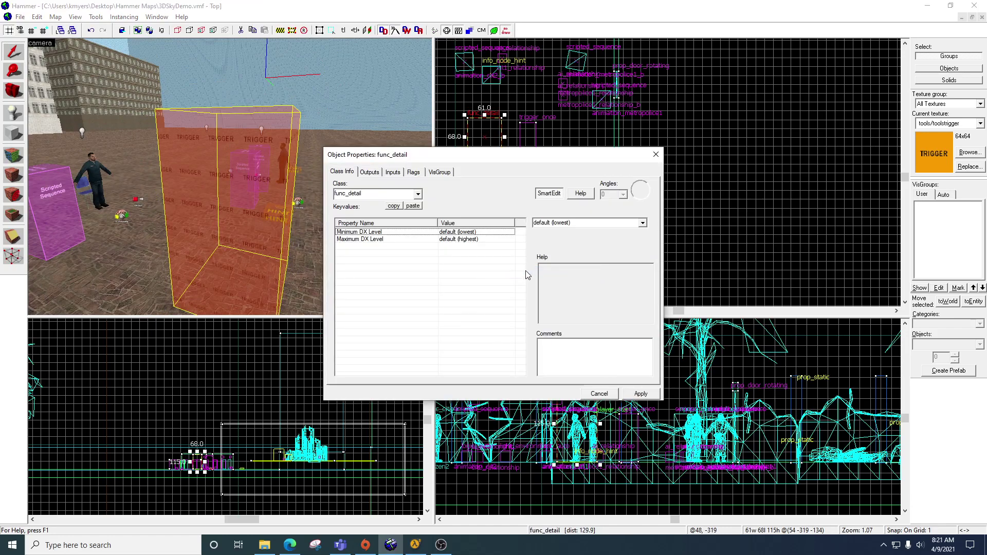
{"action": "type", "text": "t"}
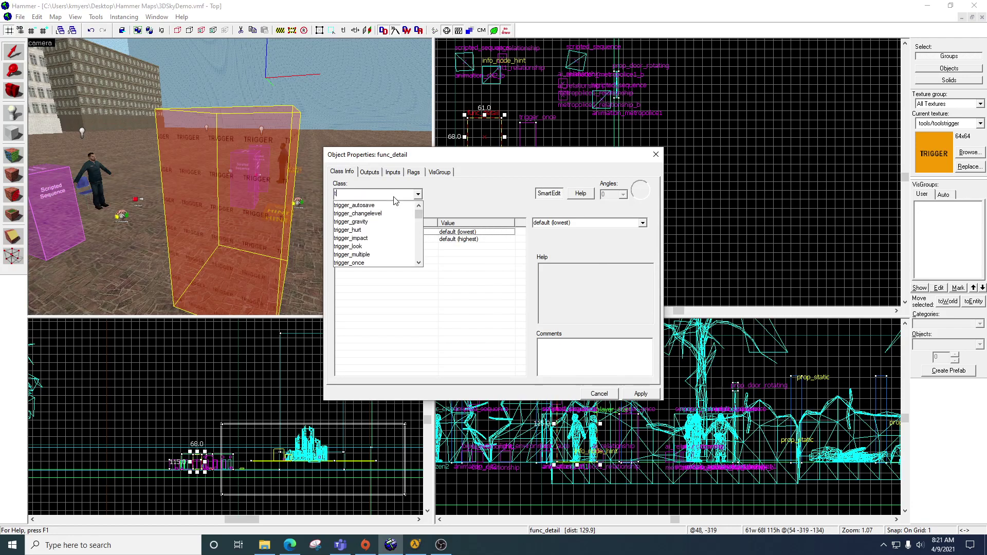
{"action": "type", "text": "rigger_once"}
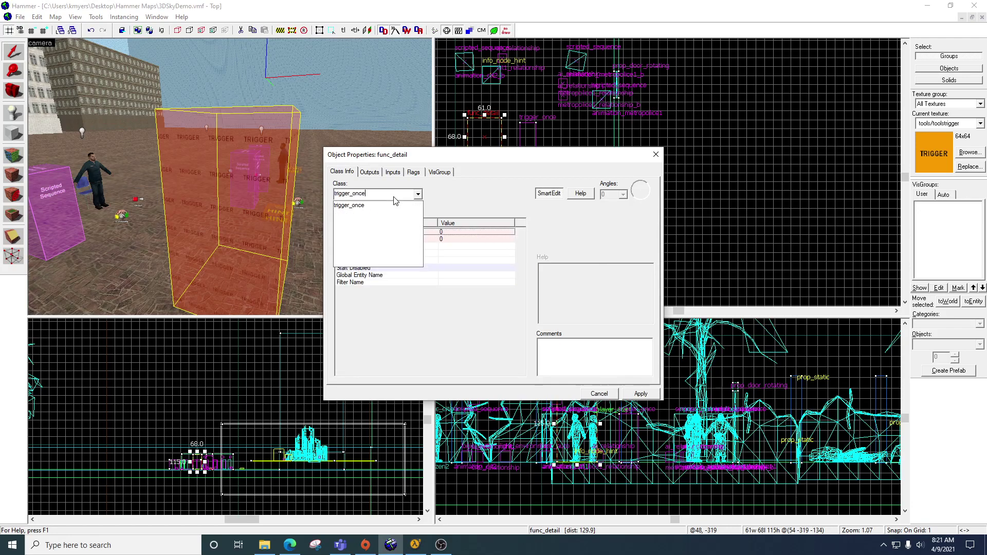
{"action": "left_click", "coordinate": [369, 206]}
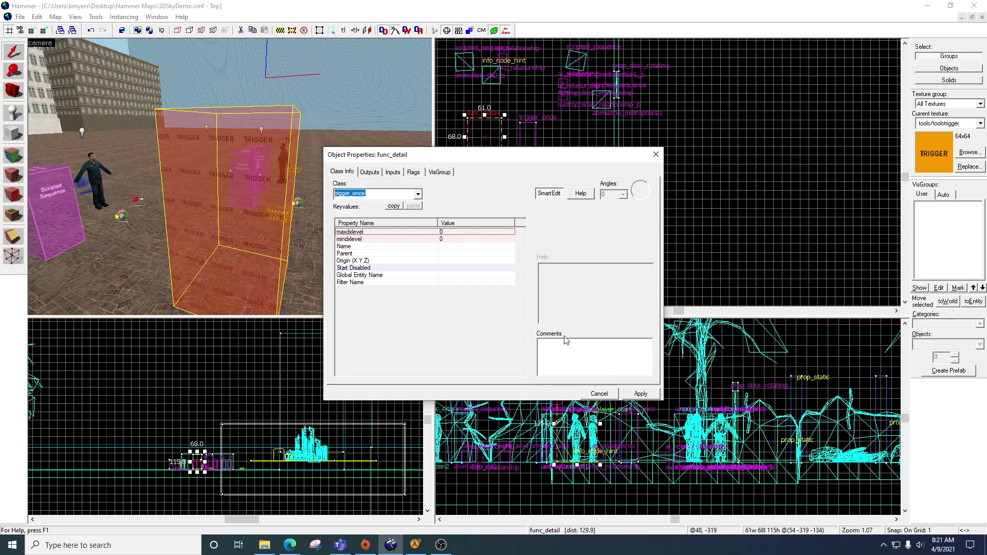
{"action": "left_click", "coordinate": [643, 394]}
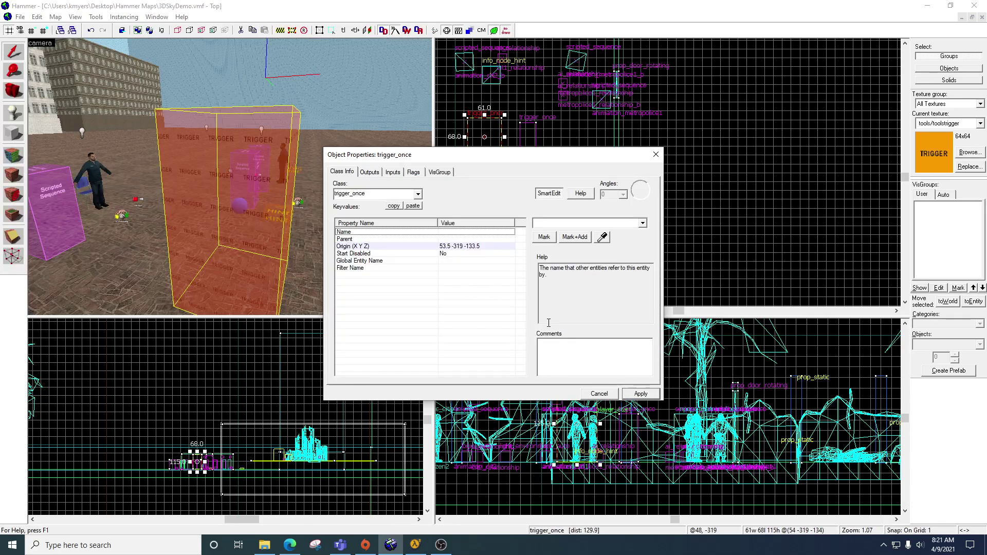
Name the new trigger_once entity seq1_start and apply the change
{"action": "left_click", "coordinate": [546, 225]}
{"action": "type", "text": "seq1"}
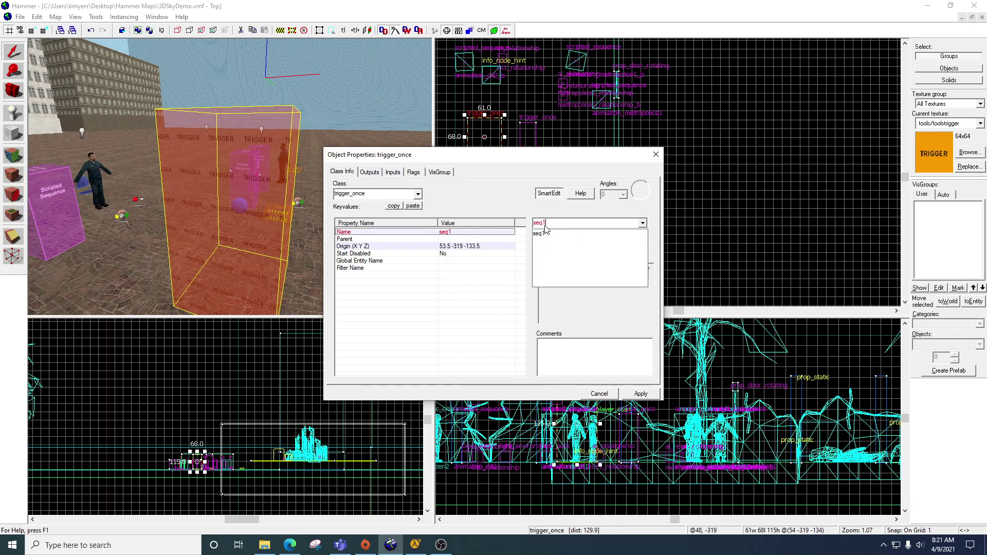
{"action": "type", "text": "_start"}
{"action": "left_click", "coordinate": [550, 233]}
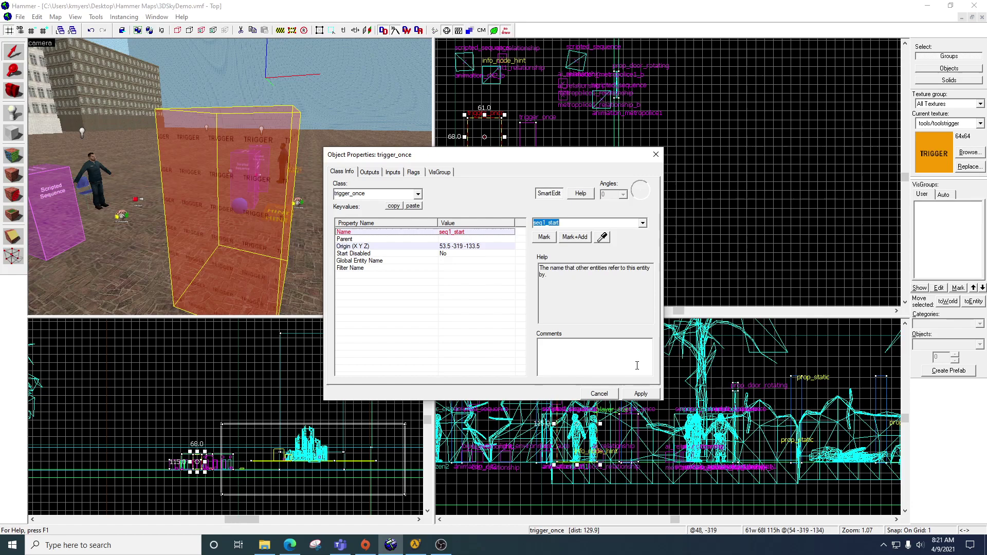
{"action": "left_click", "coordinate": [641, 394]}
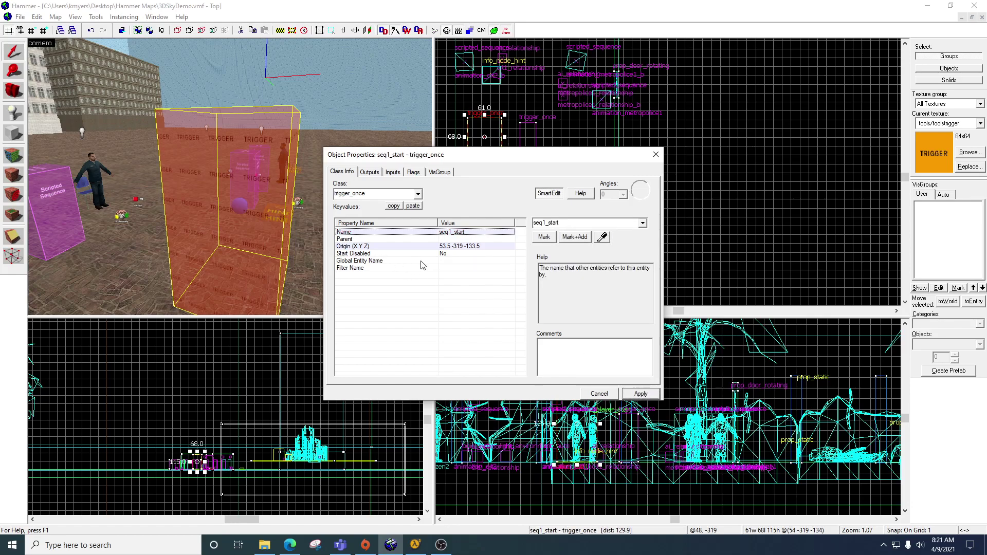
Check the outputs of the seq1_start trigger, close its properties and delete it from the map
{"action": "left_click", "coordinate": [375, 173]}
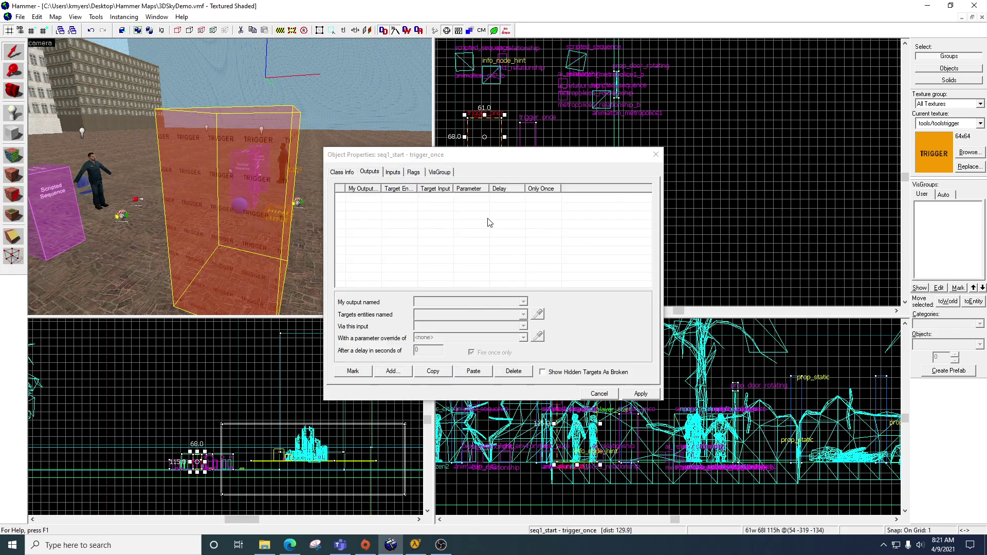
{"action": "left_click", "coordinate": [656, 154]}
{"action": "left_click", "coordinate": [338, 144]}
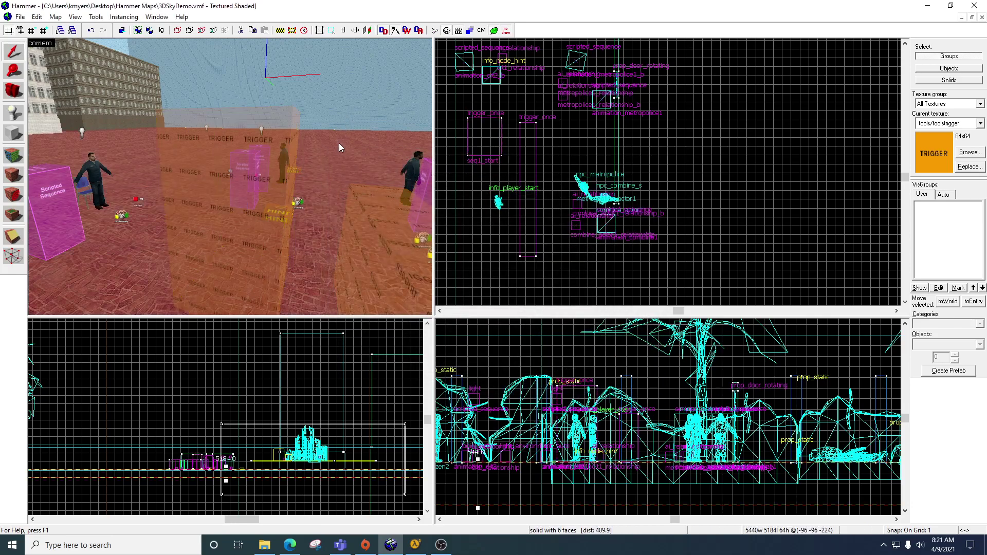
{"action": "left_click", "coordinate": [252, 154]}
{"action": "key", "text": "Delete"}
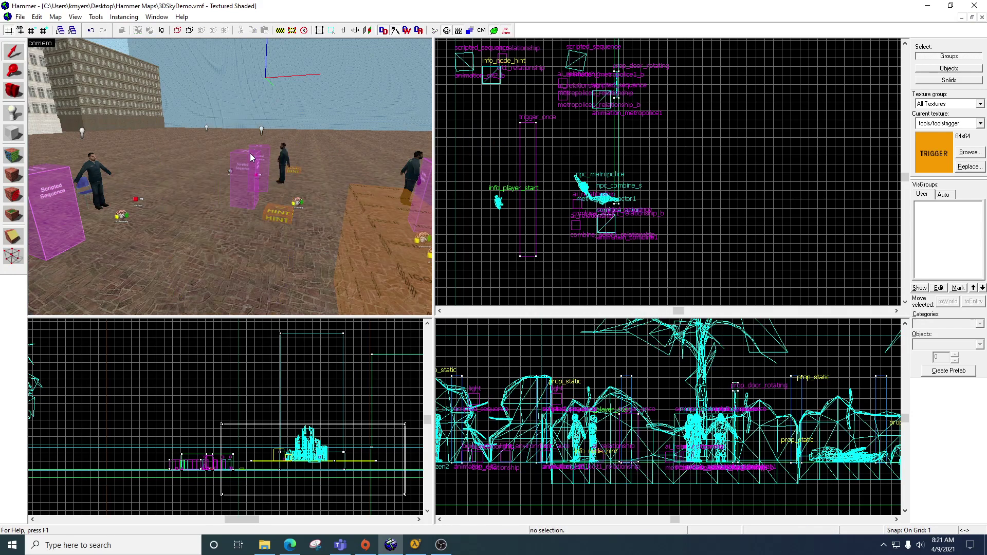
Examine the outputs and class info of the long trigger_once in front of the player start
{"action": "key", "text": "z"}
{"action": "key", "text": "s"}
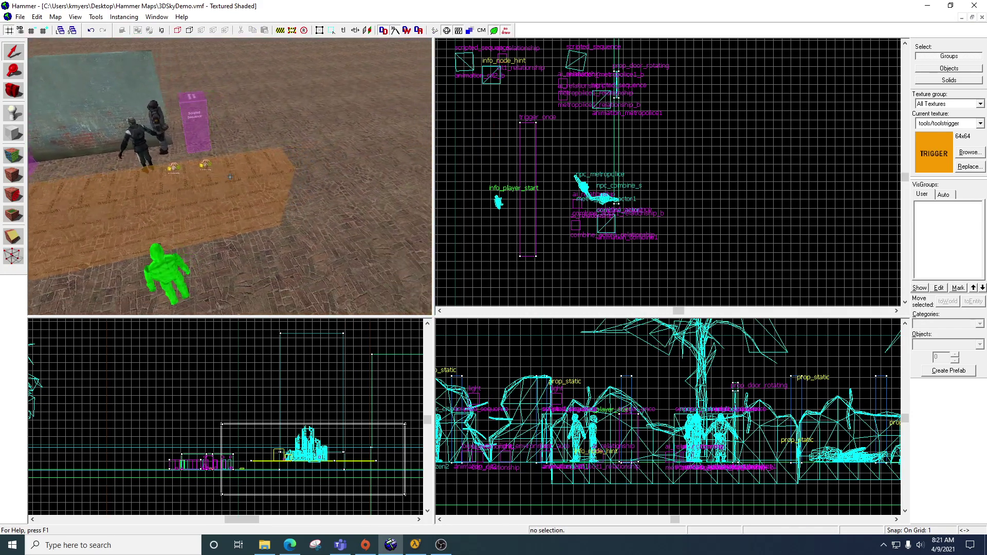
{"action": "key", "text": "d"}
{"action": "key", "text": "w"}
{"action": "key", "text": "d"}
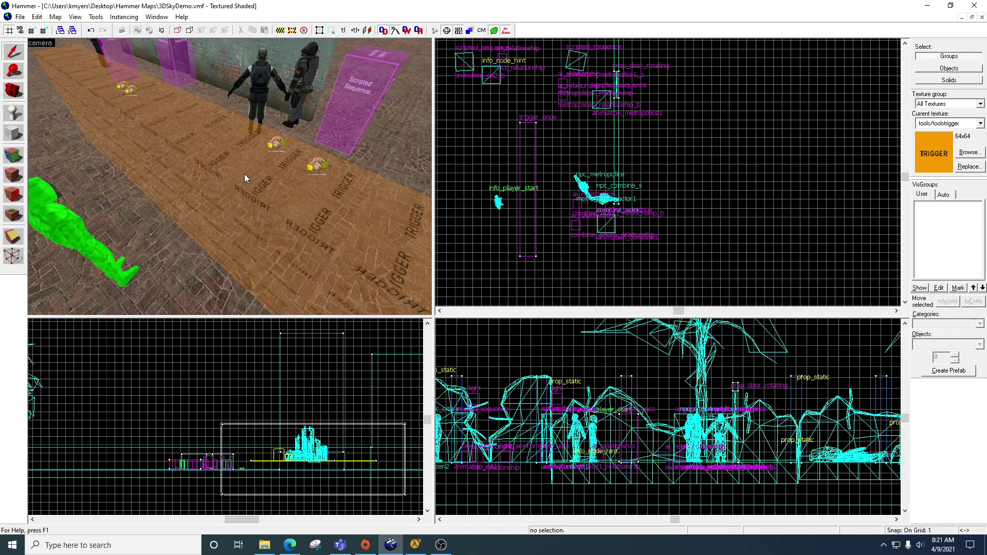
{"action": "double_click", "coordinate": [244, 174]}
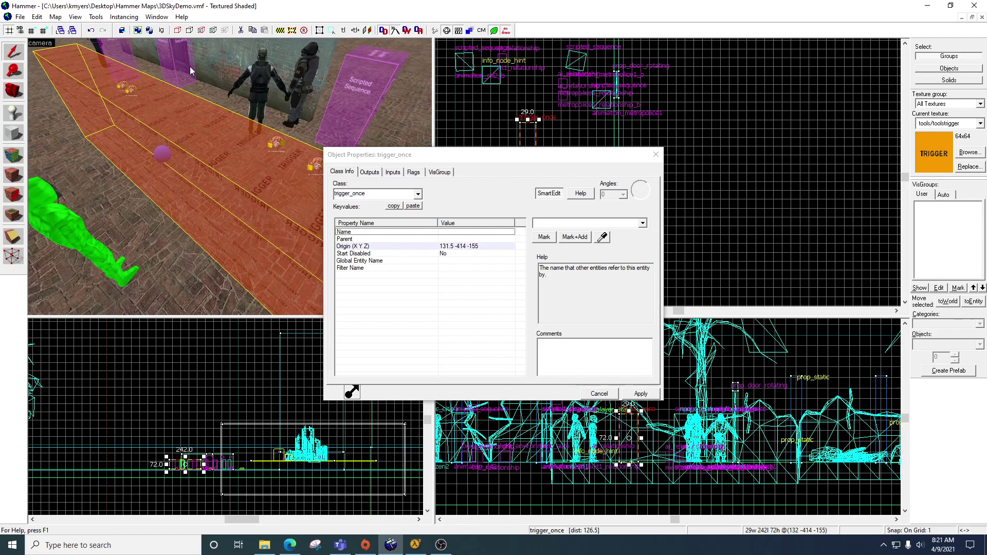
{"action": "left_click", "coordinate": [370, 173]}
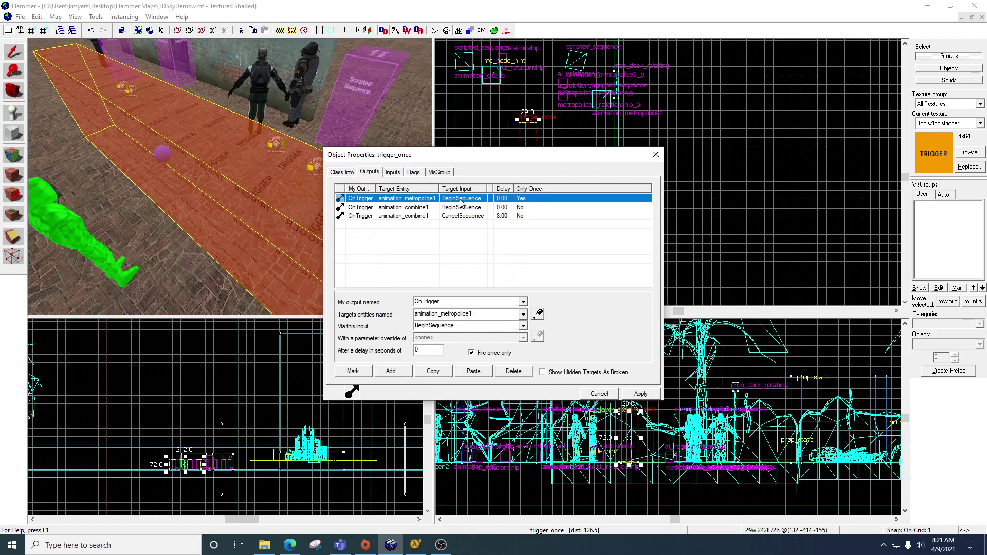
{"action": "left_click", "coordinate": [374, 122]}
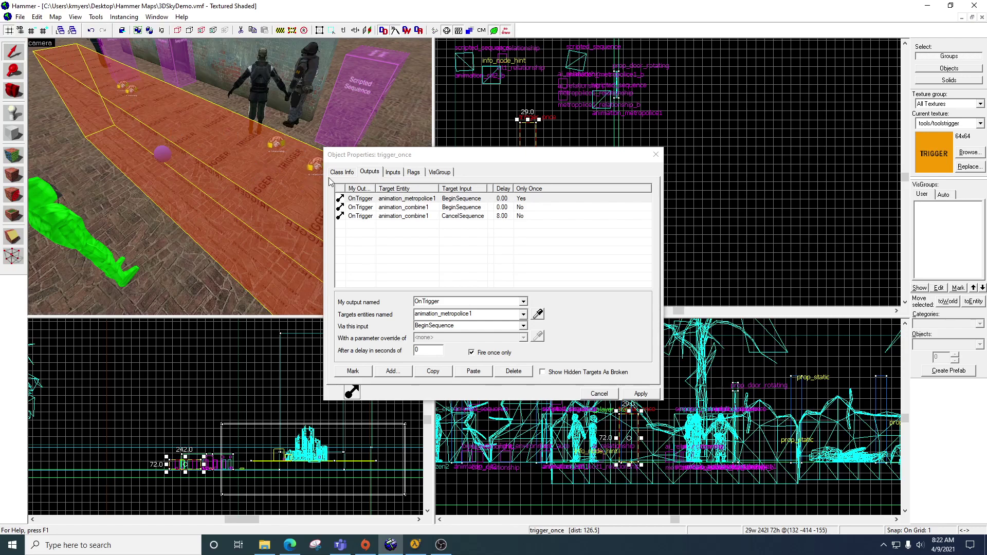
{"action": "left_click", "coordinate": [343, 173]}
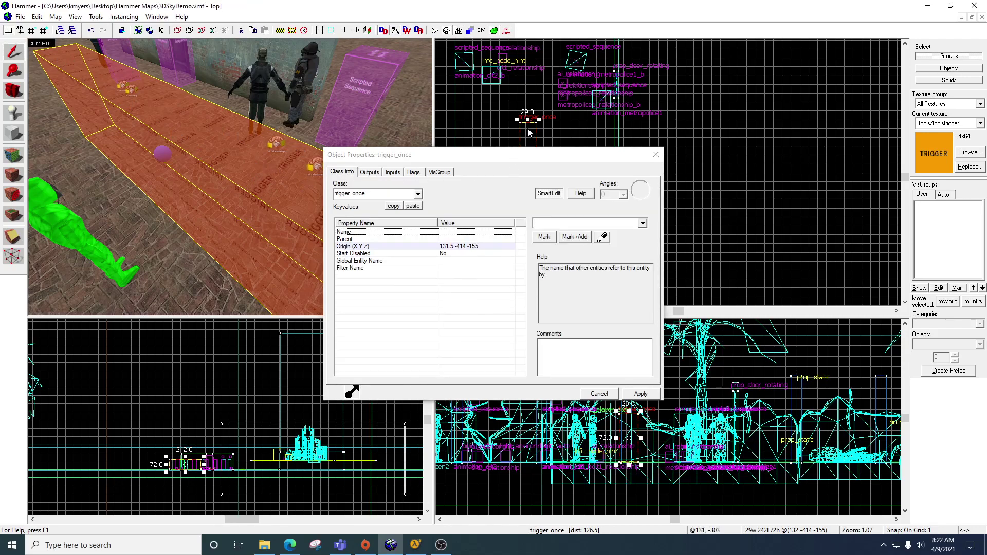
{"action": "right_click", "coordinate": [529, 130]}
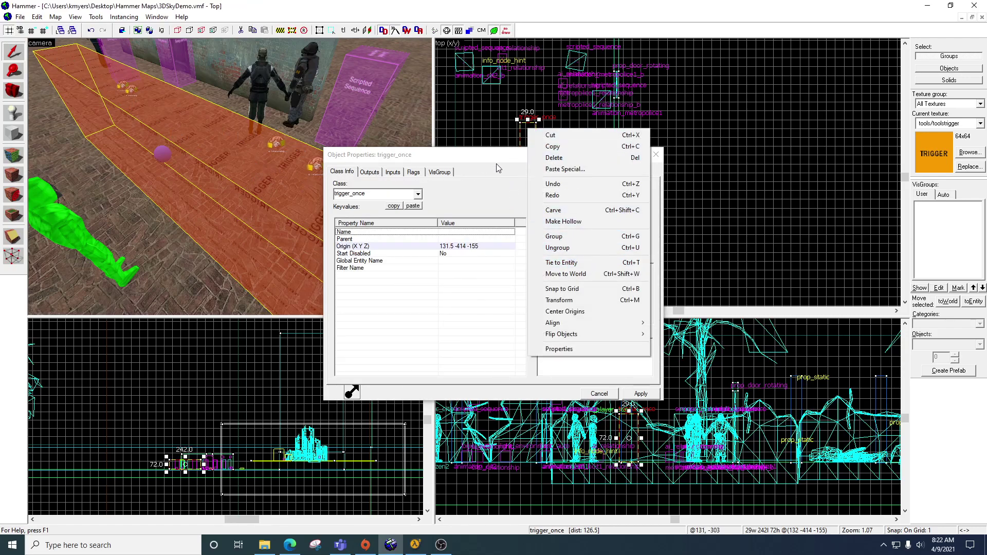
{"action": "left_click", "coordinate": [478, 161]}
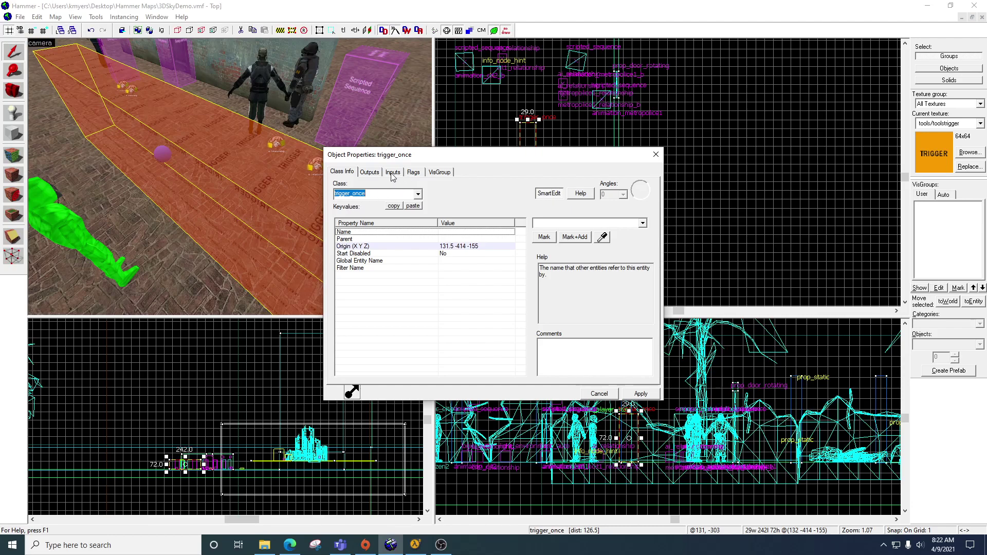
Review the OnTrigger outputs of the long trigger_once that start and cancel the animation sequences, and apply and close its properties
{"action": "left_click", "coordinate": [374, 173]}
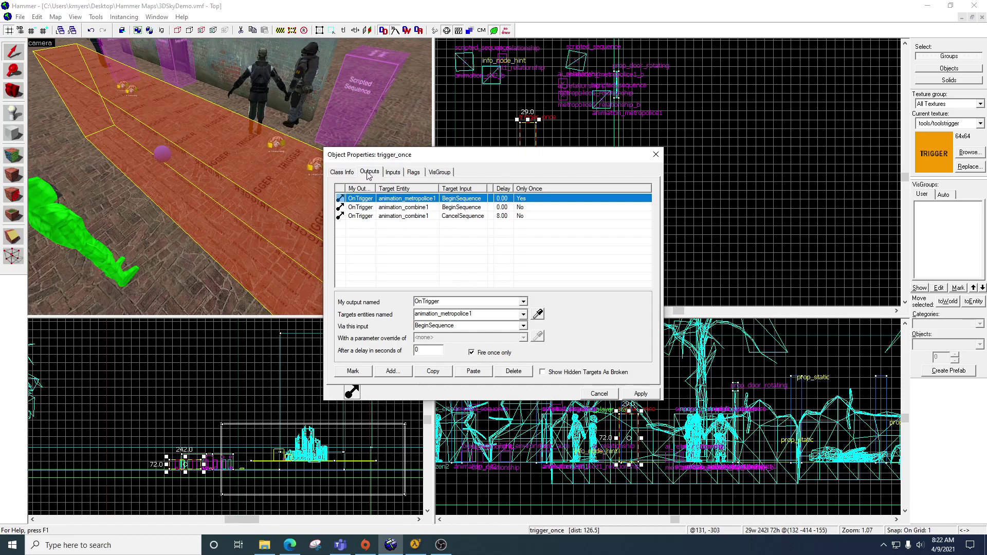
{"action": "left_click", "coordinate": [313, 180]}
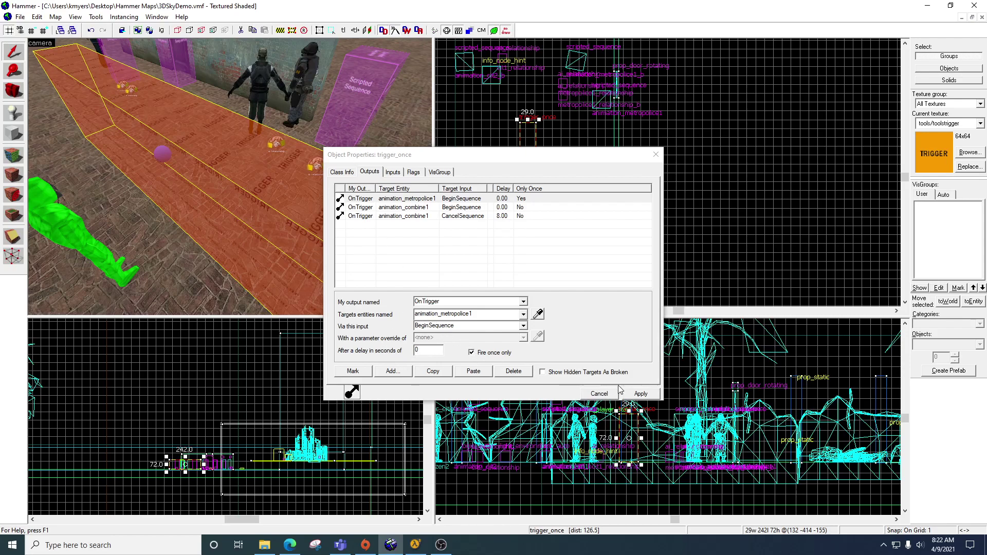
{"action": "left_click", "coordinate": [640, 394]}
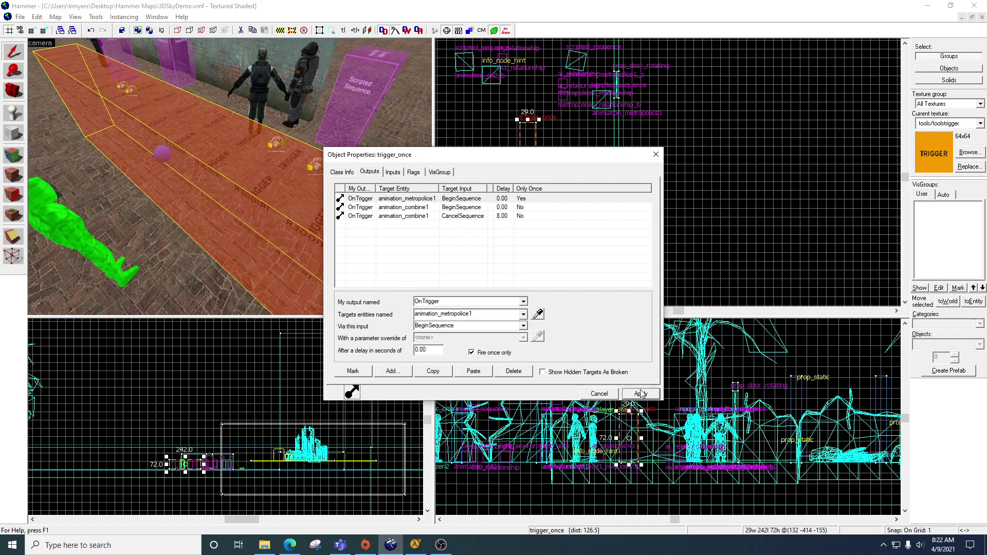
{"action": "left_click", "coordinate": [651, 158]}
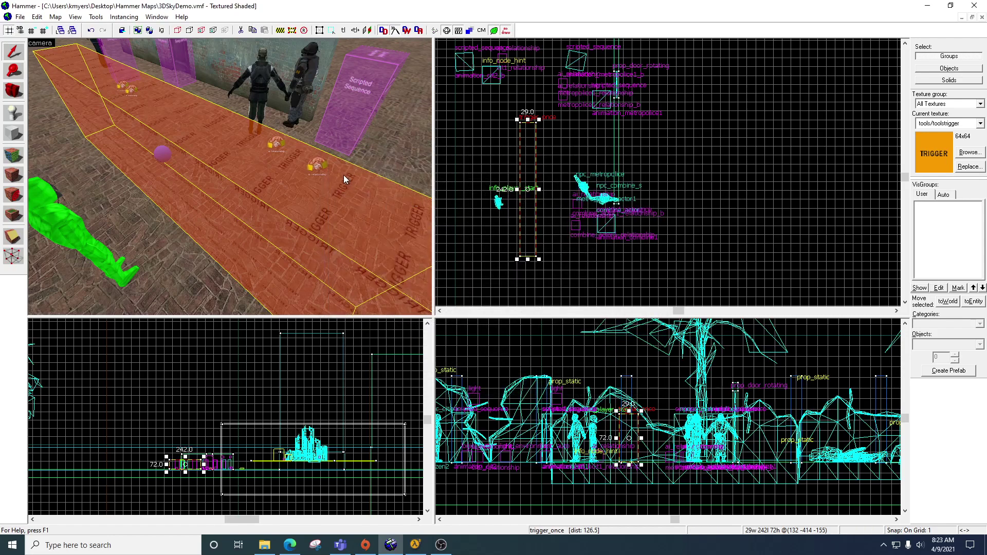
Check the flags of the metropolice NPC beside the wall, including Wait For Script, and close its properties
{"action": "key", "text": "z"}
{"action": "key", "text": "w"}
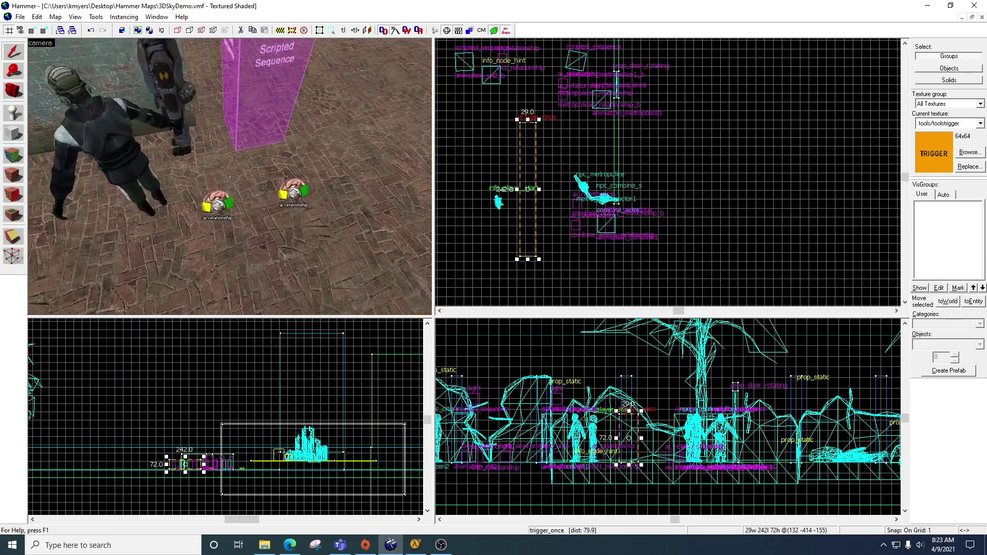
{"action": "key", "text": "w"}
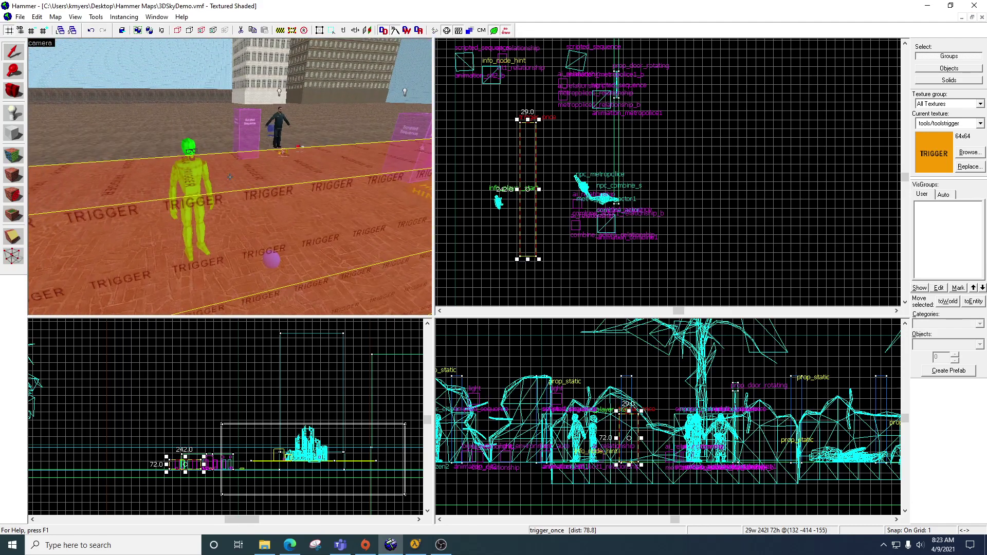
{"action": "key", "text": "s"}
{"action": "key", "text": "w"}
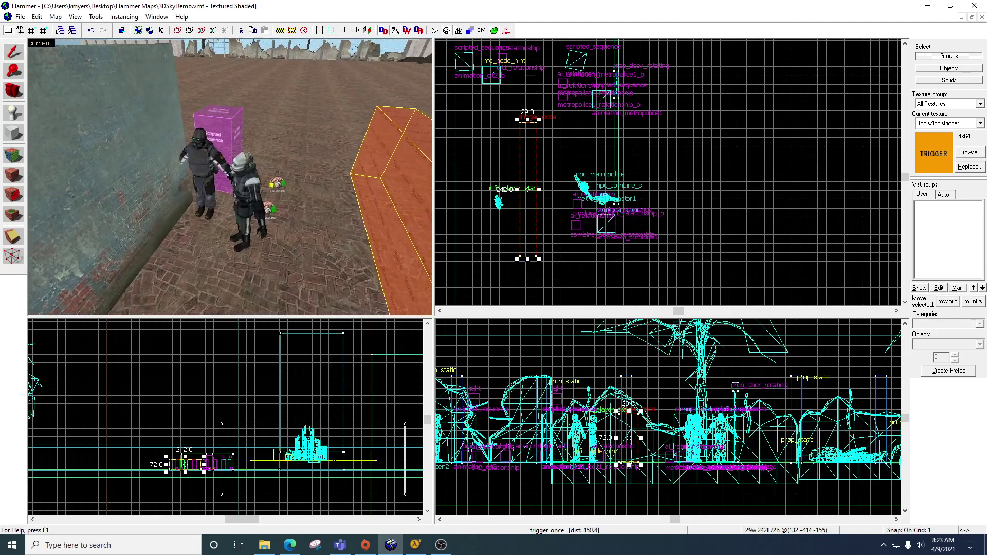
{"action": "key", "text": "w"}
{"action": "double_click", "coordinate": [229, 176]}
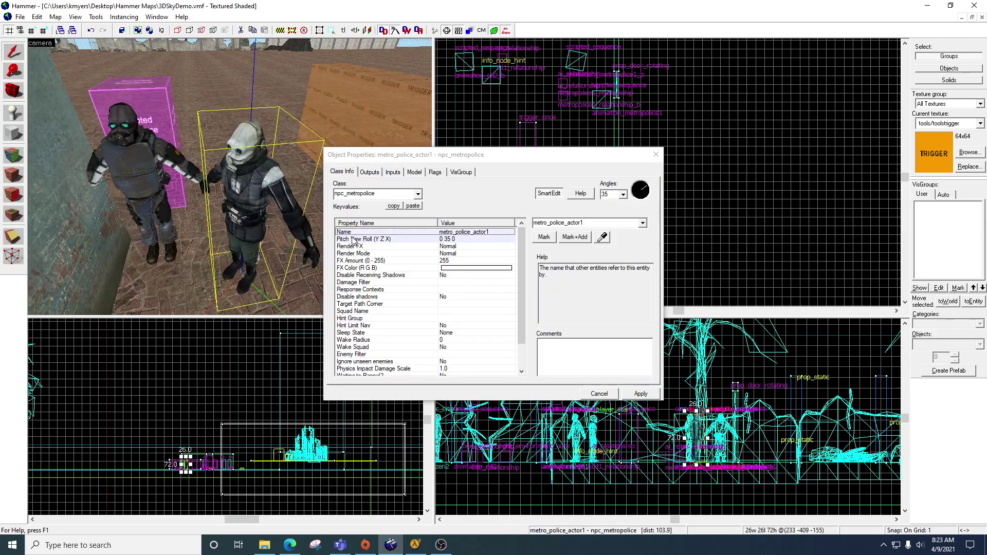
{"action": "left_click", "coordinate": [435, 173]}
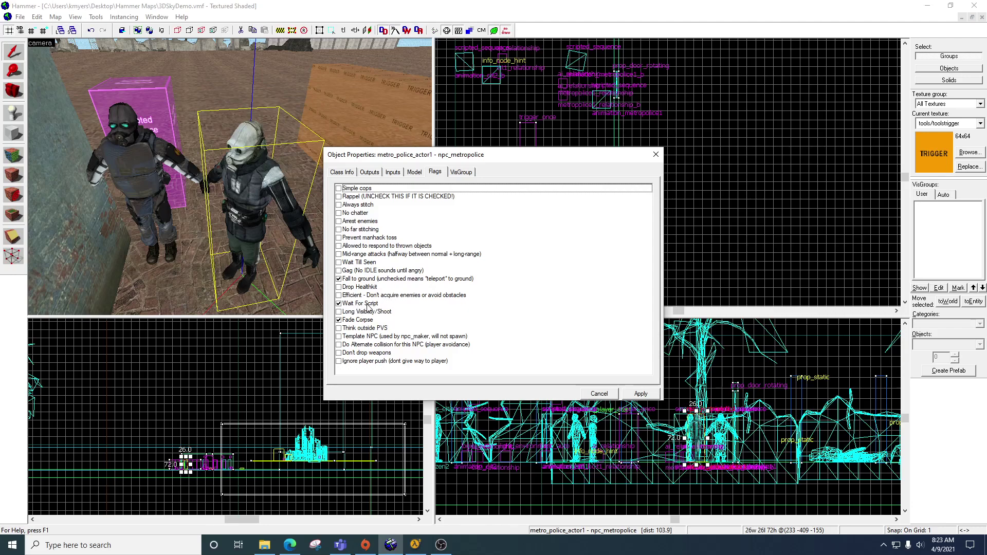
{"action": "left_click", "coordinate": [656, 154]}
Check the flags and class info of the Combine soldier NPC beside the wall, and apply and close its properties
{"action": "double_click", "coordinate": [145, 153]}
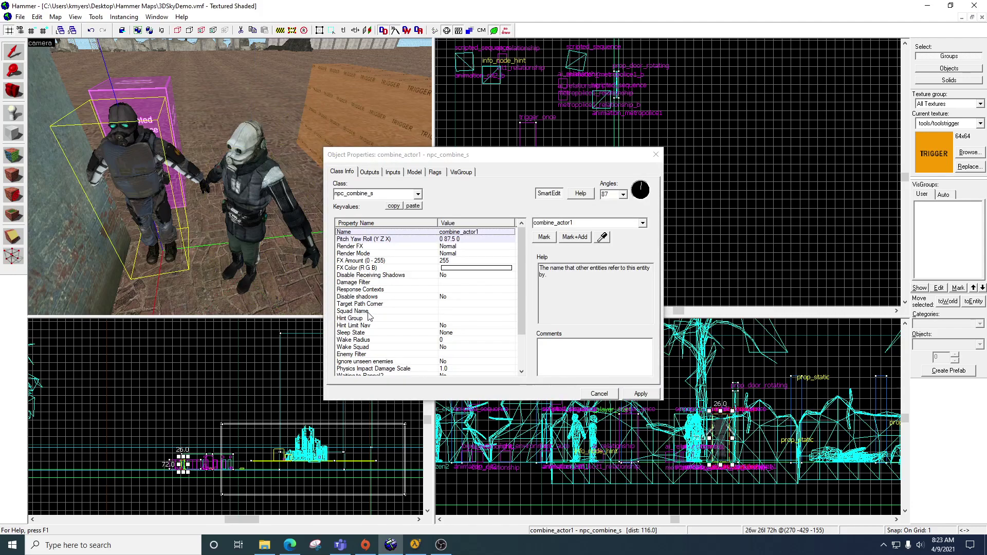
{"action": "left_click", "coordinate": [434, 173]}
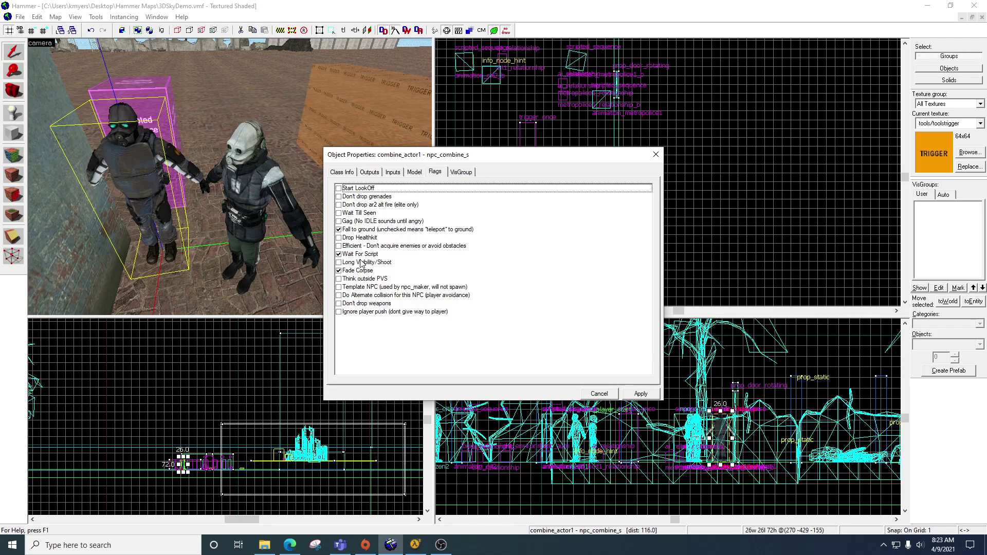
{"action": "left_click", "coordinate": [342, 173]}
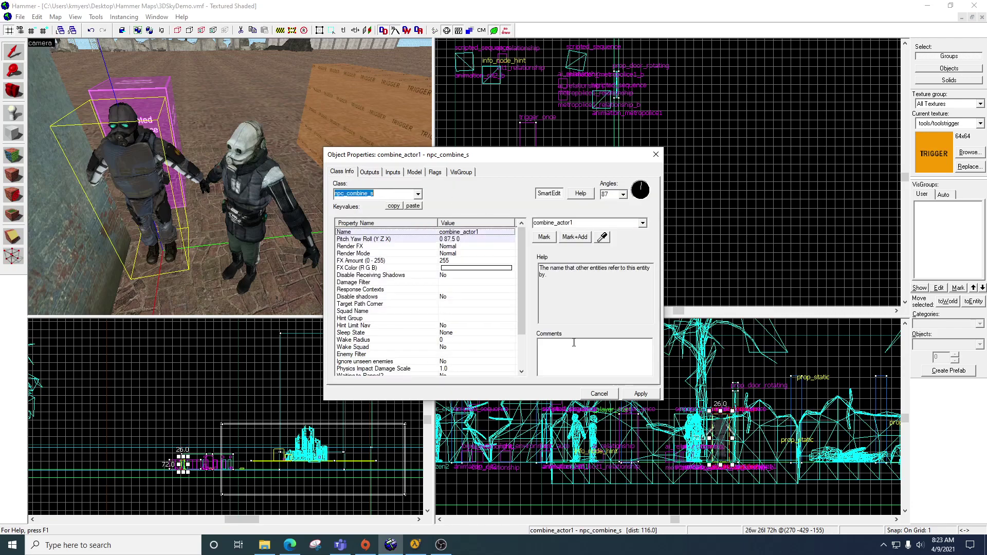
{"action": "left_click", "coordinate": [640, 393]}
{"action": "left_click", "coordinate": [656, 154]}
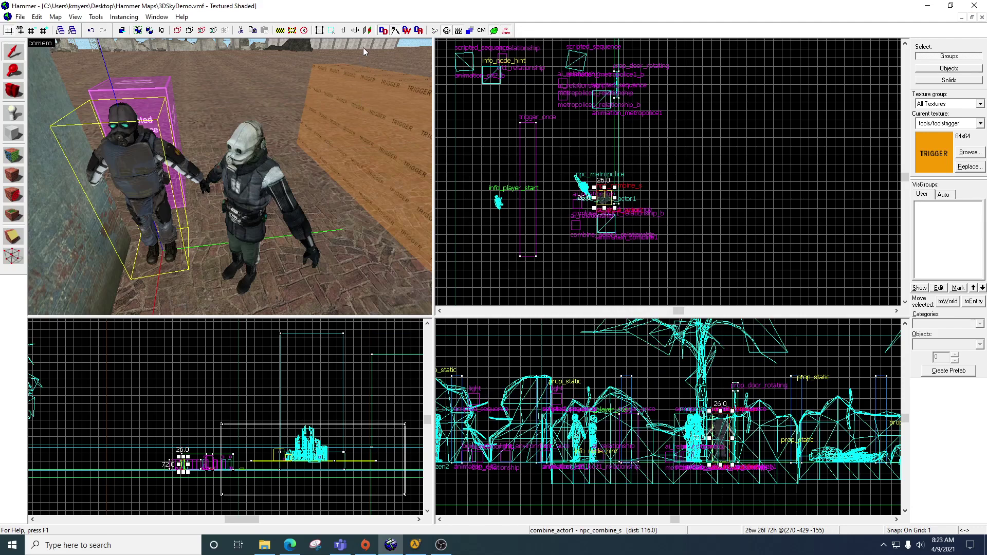
Compile the map with BSP, VIS and RAD set to Normal, switch to Half-Life 2 and reload the map
{"action": "key", "text": "F9"}
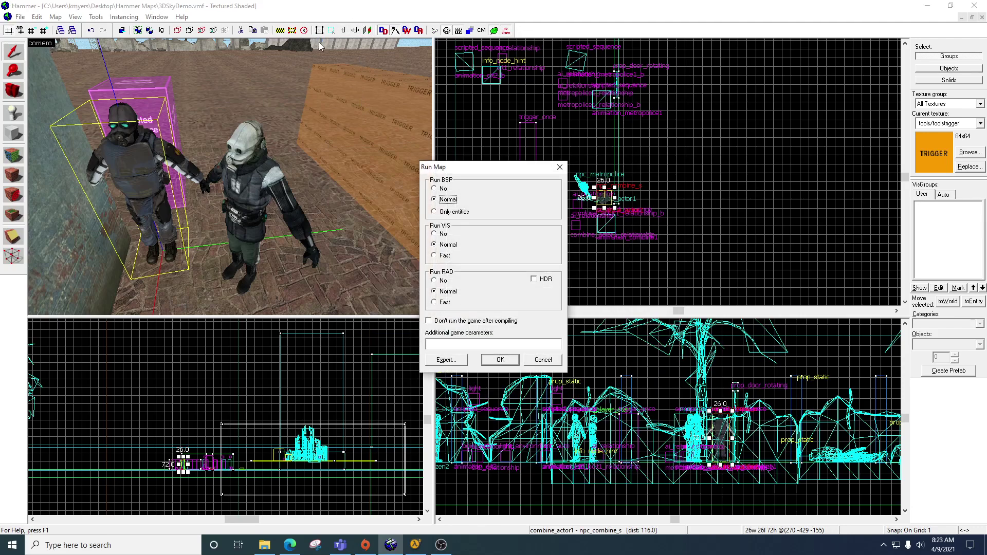
{"action": "left_click", "coordinate": [500, 360]}
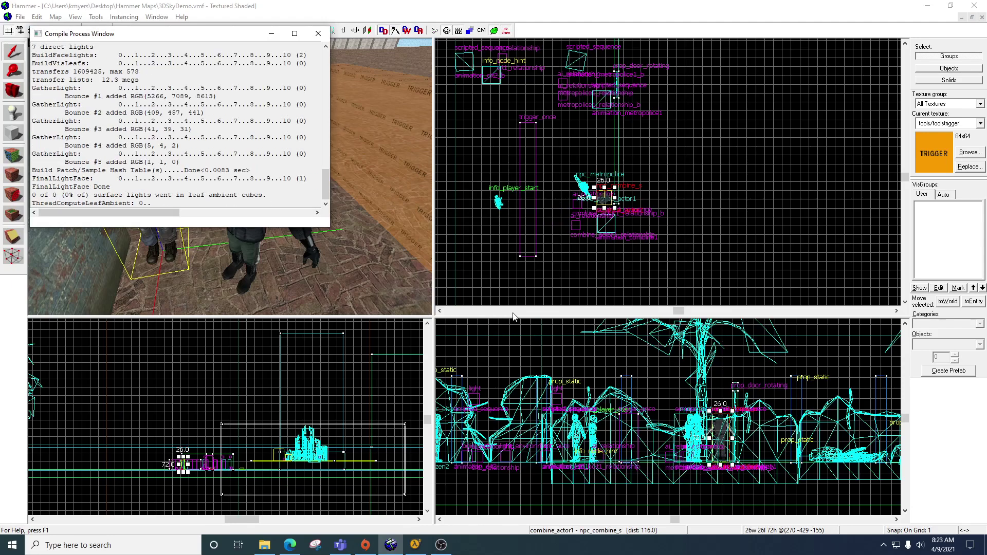
{"action": "left_click", "coordinate": [564, 306]}
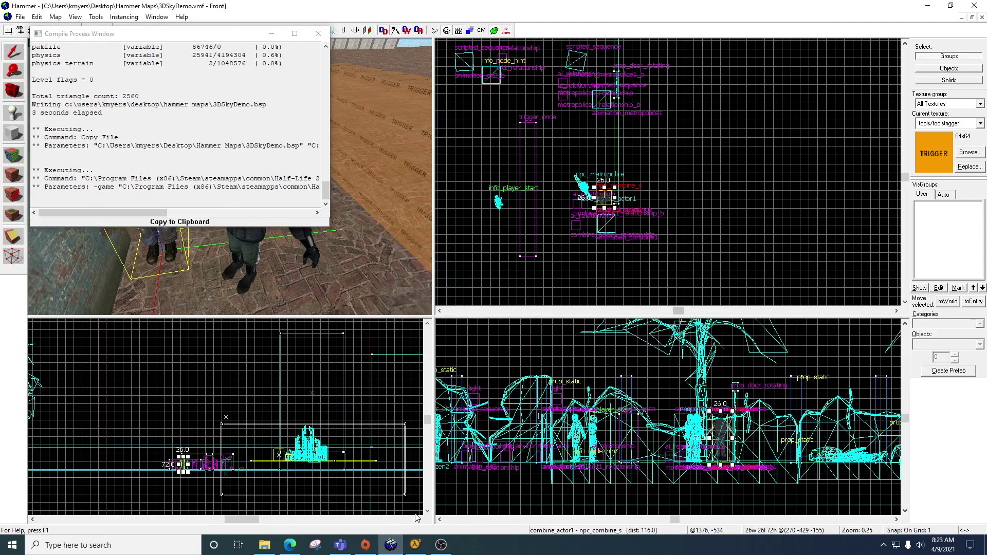
{"action": "left_click", "coordinate": [417, 546]}
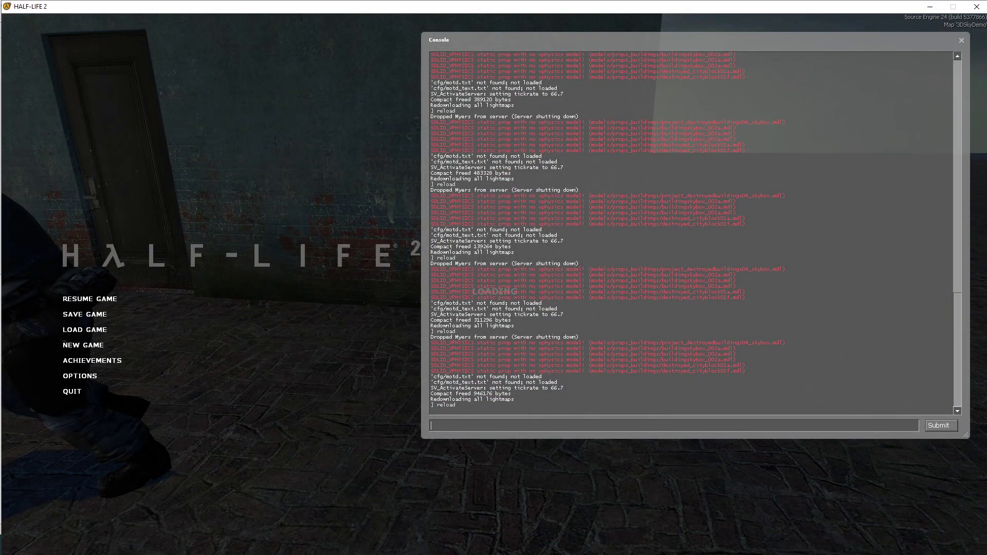
Walk around the reloaded map and up to the metropolice and Combine soldier to observe them up close
{"action": "key", "text": "s"}
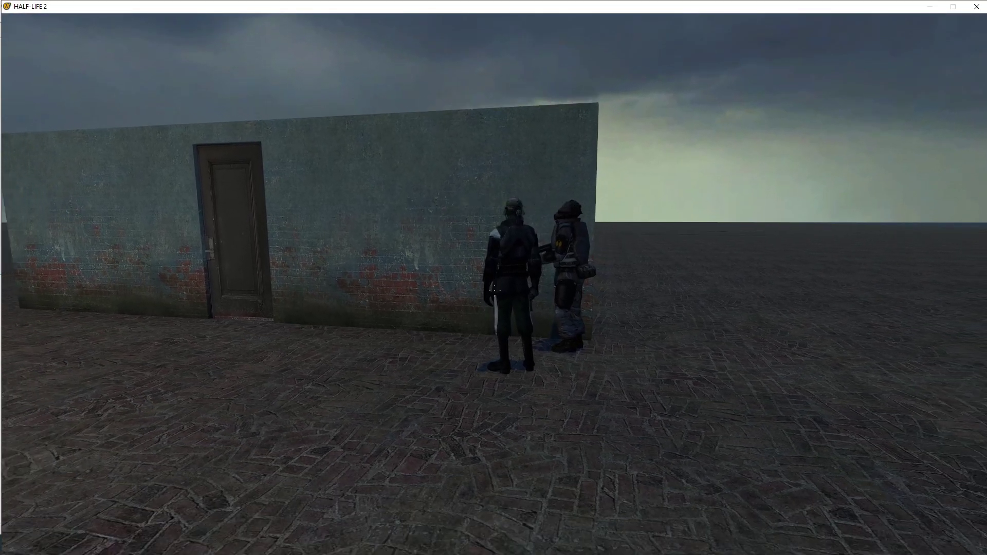
{"action": "key", "text": "d"}
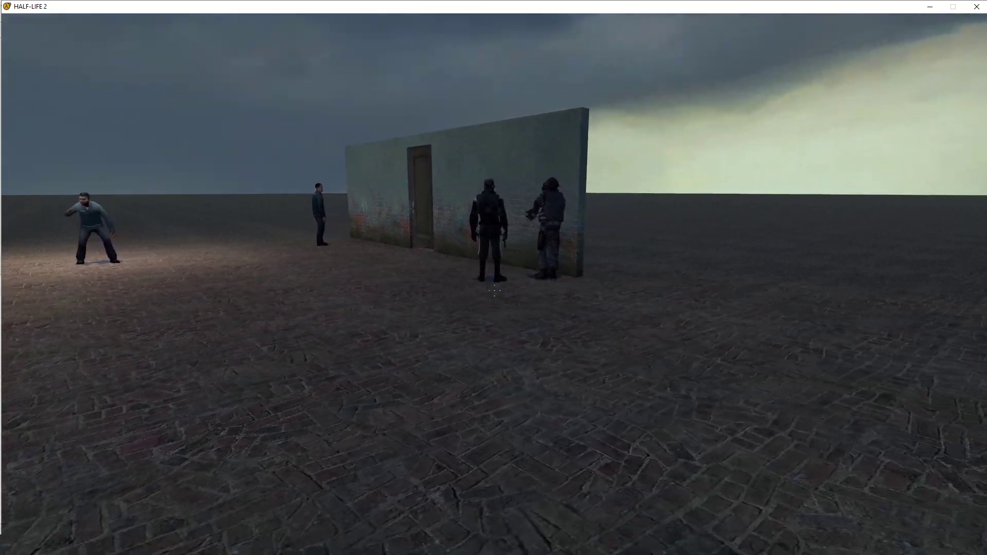
{"action": "key", "text": "w"}
{"action": "key", "text": "w"}
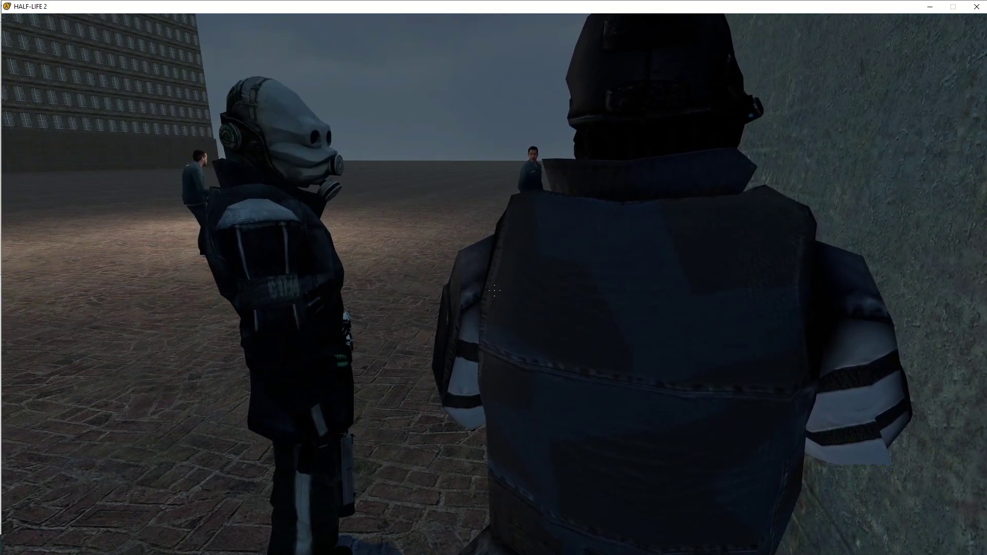
{"action": "key", "text": "a"}
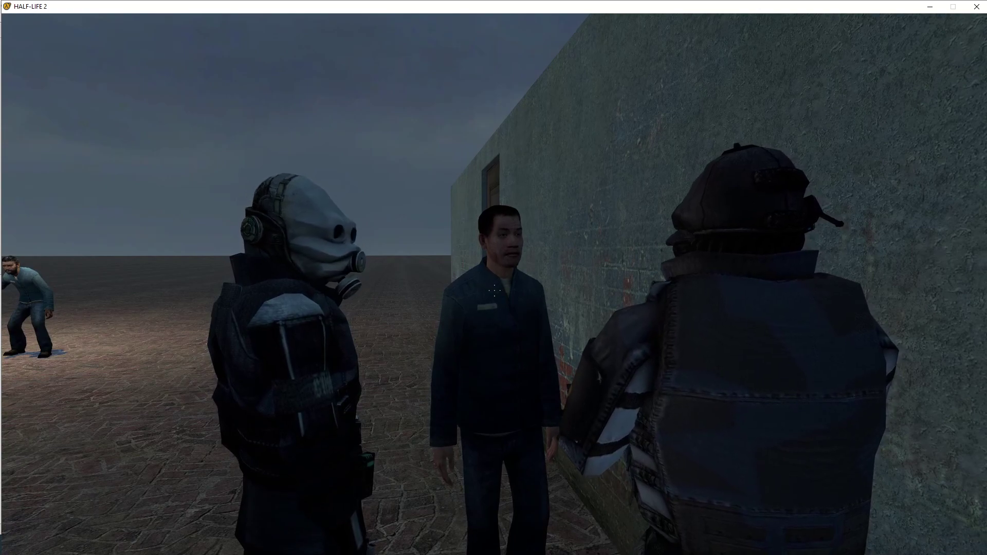
Watch the metropolice and Combine soldier play their scripted sequences with the citizen by the wall, and open the developer console
{"action": "key", "text": "a"}
{"action": "key", "text": "s"}
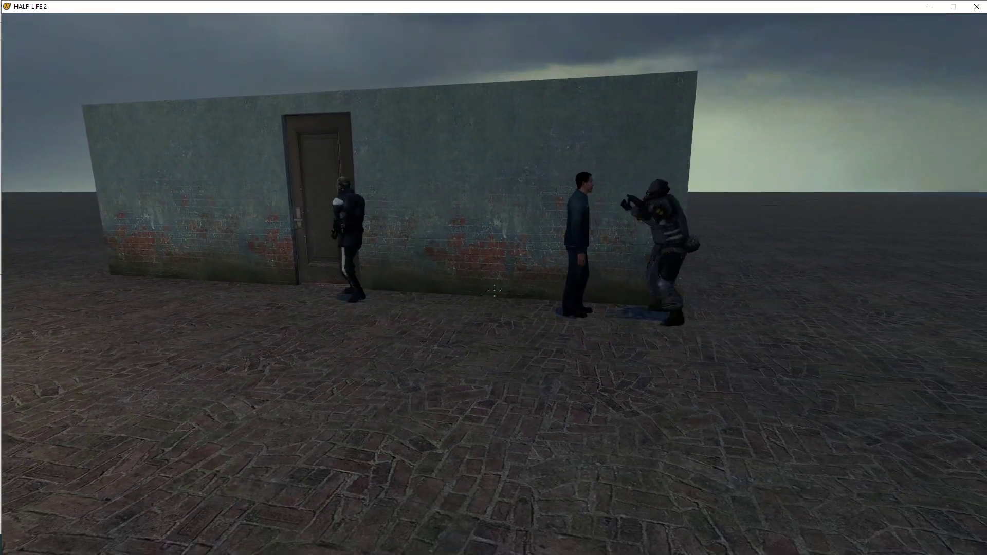
{"action": "key", "text": "w"}
{"action": "key", "text": "d"}
{"action": "key", "text": "w"}
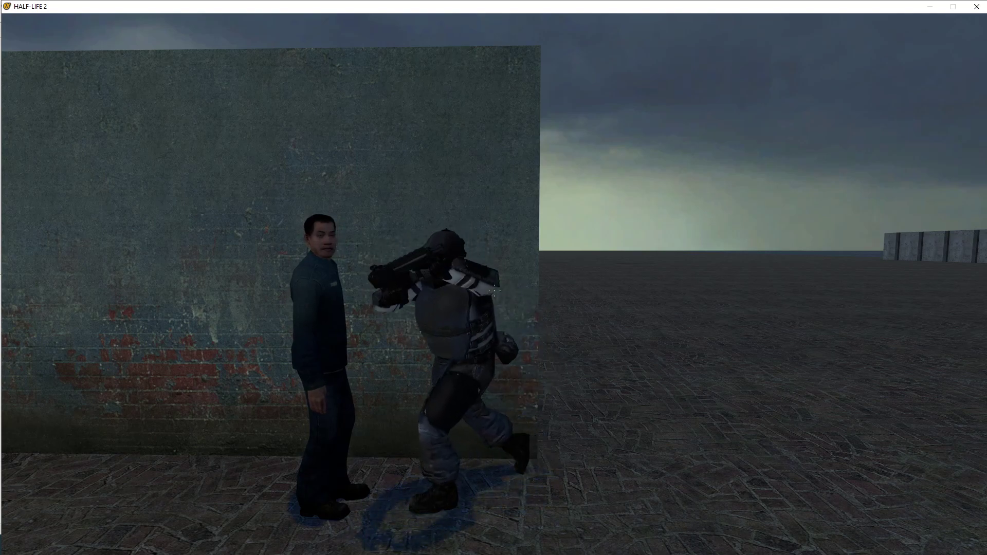
{"action": "key", "text": "w"}
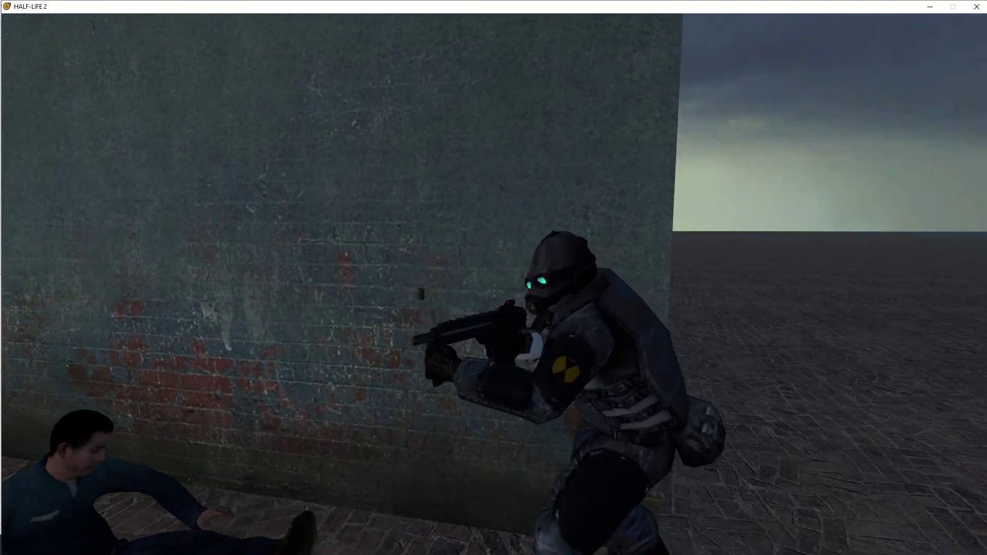
{"action": "key", "text": "s"}
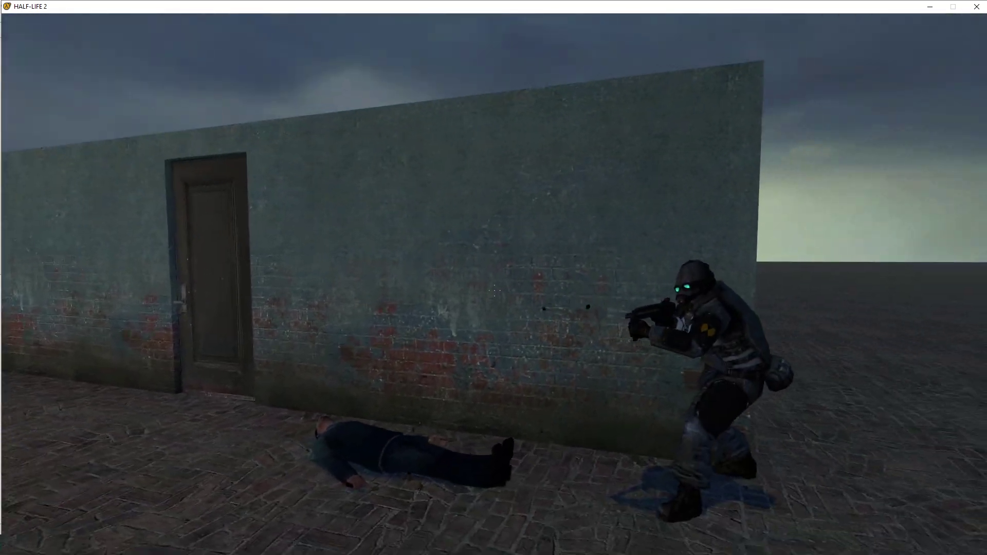
{"action": "key", "text": "grave"}
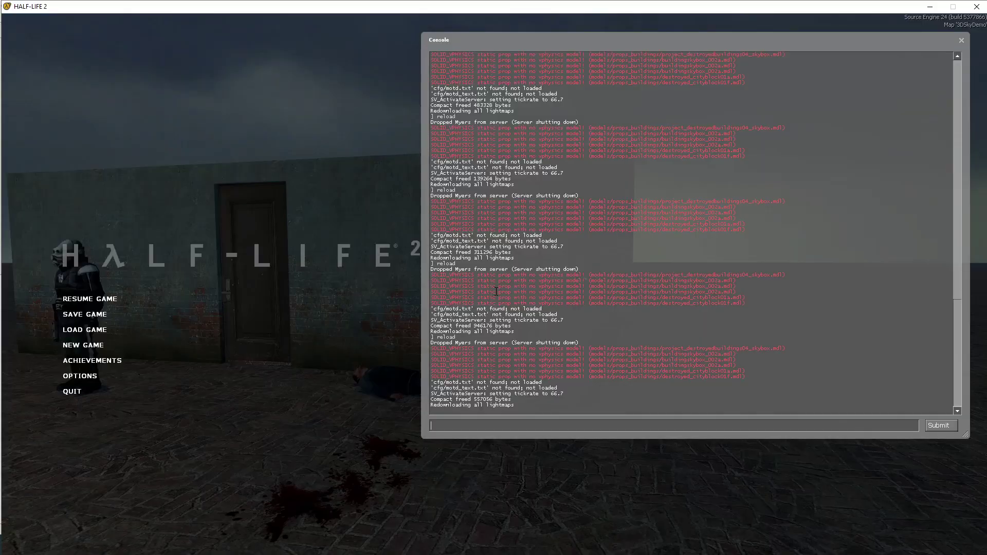